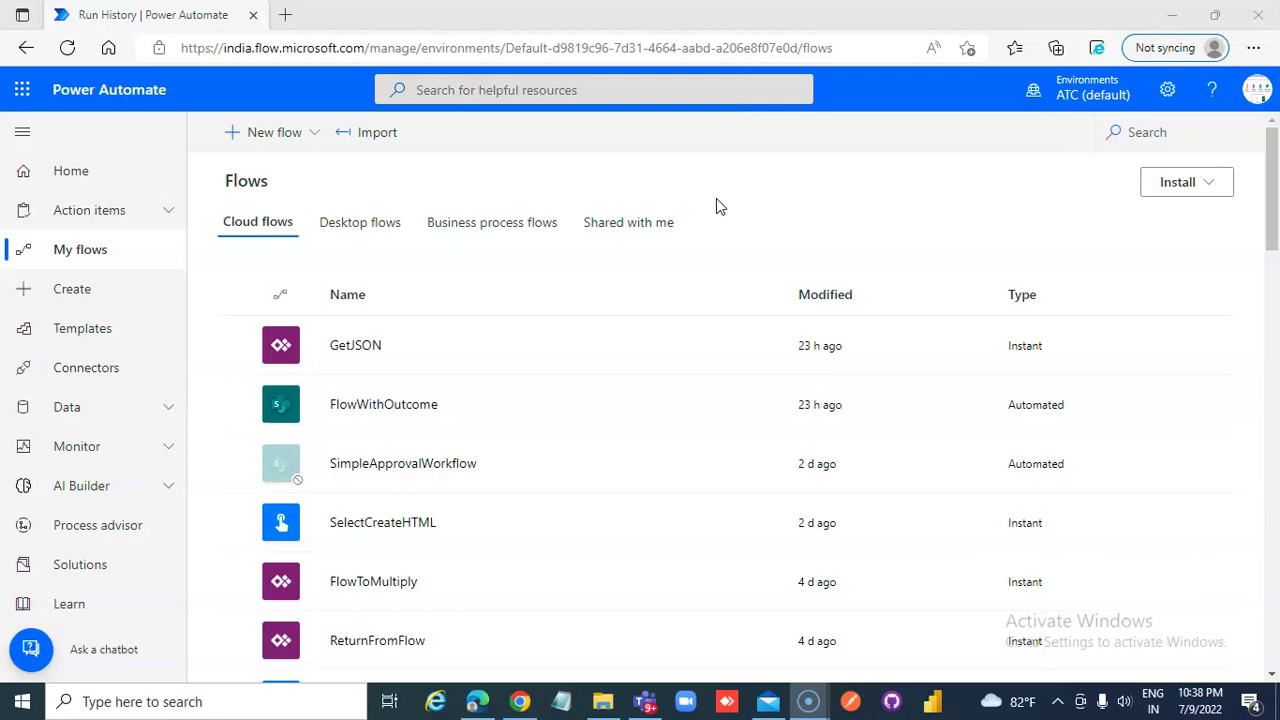
Start an instant cloud flow named FlowParseJSON using the 'Manually trigger a flow' trigger.
left_click(265, 150)
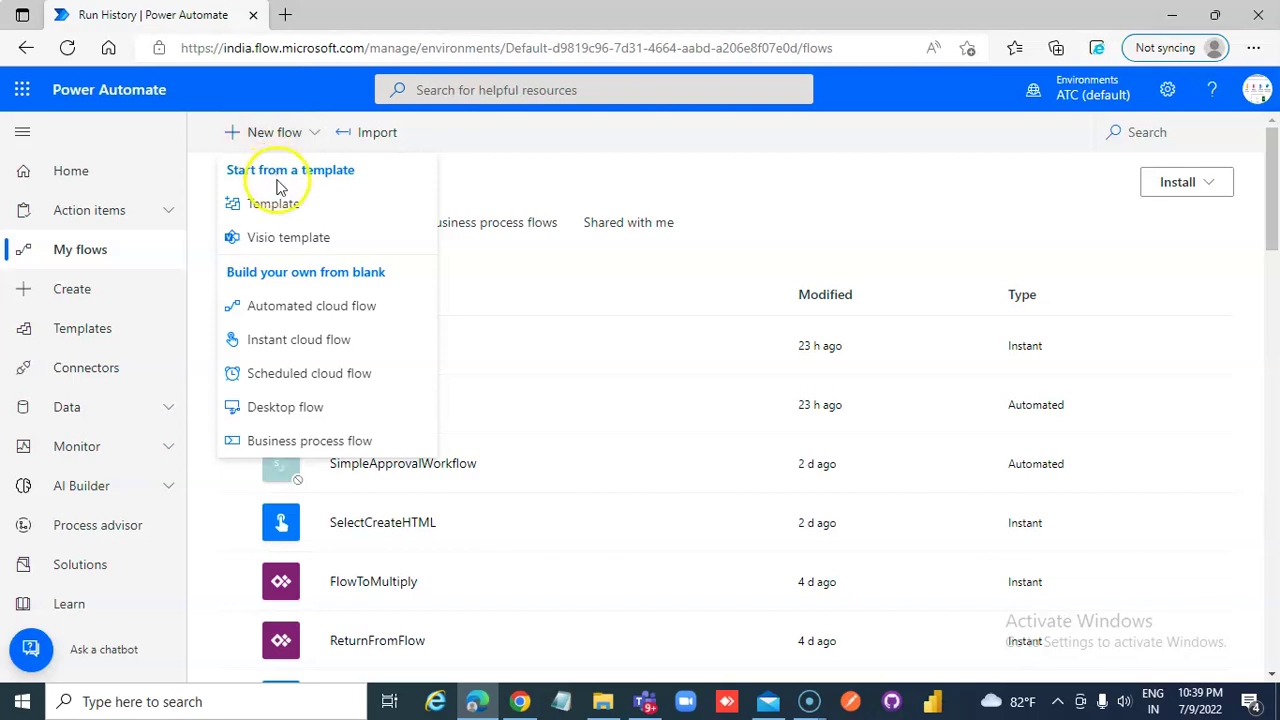
left_click(305, 342)
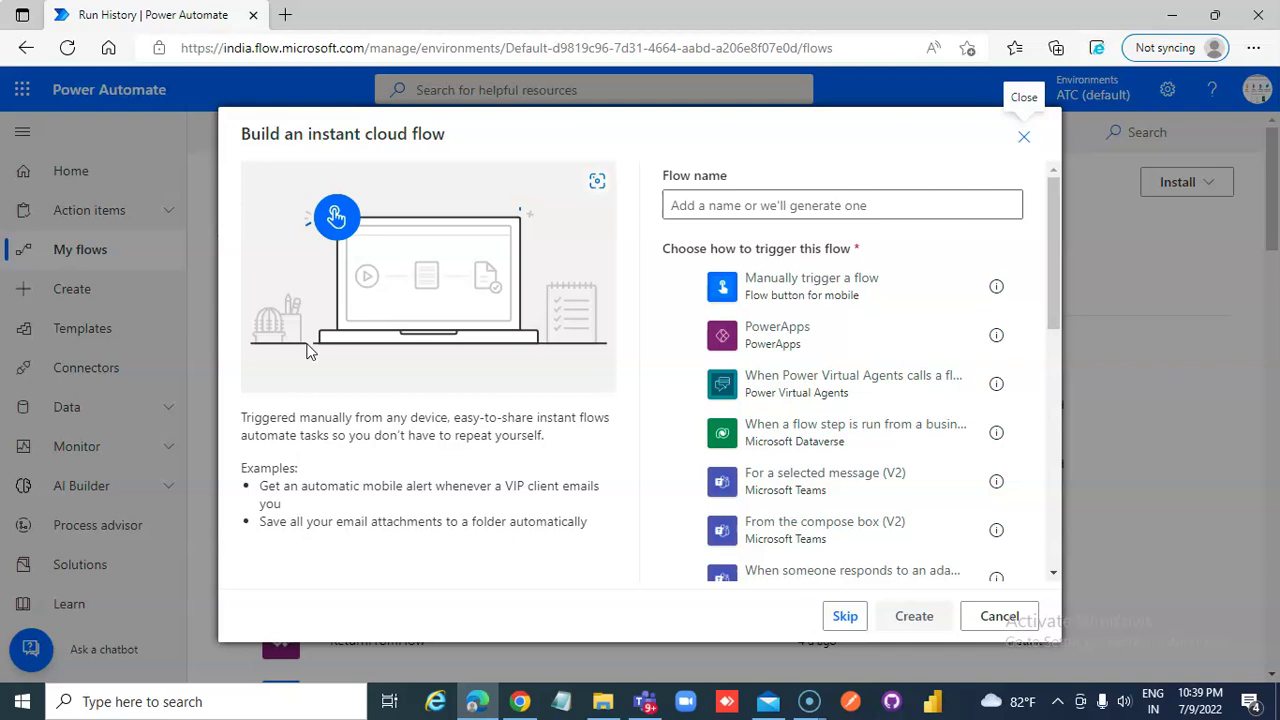
left_click(826, 208)
type("FlowParseJSON")
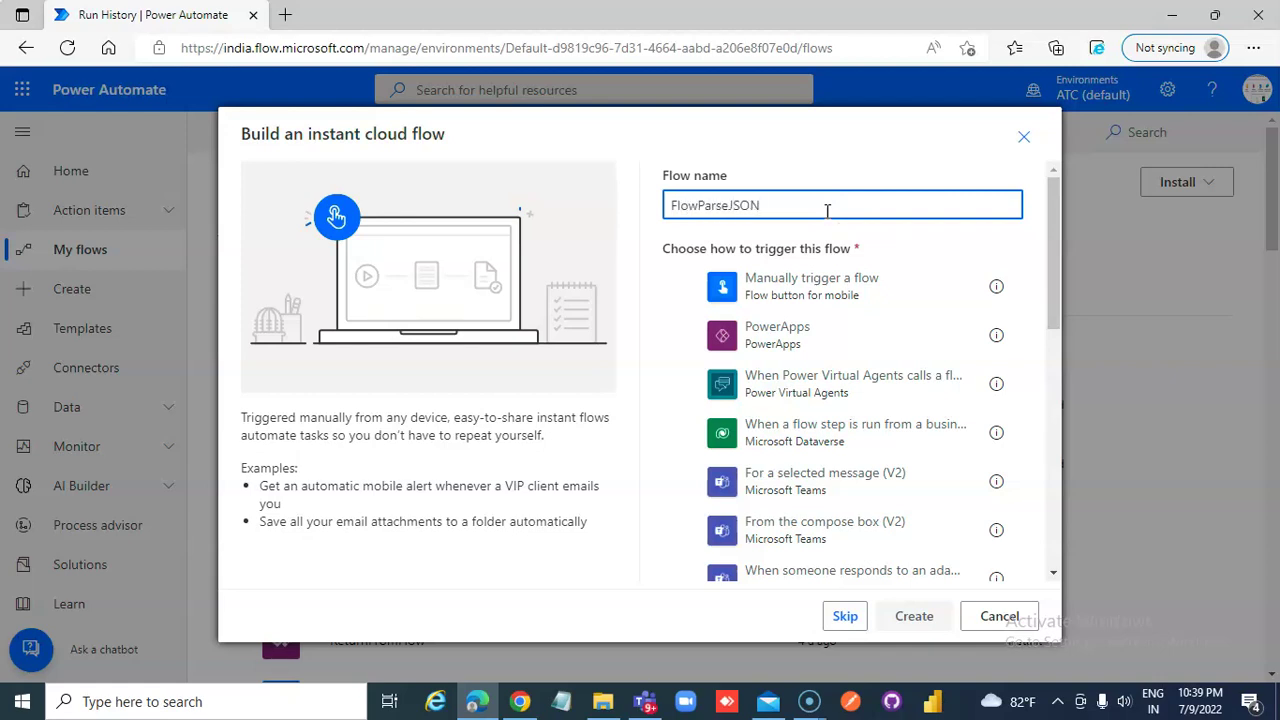
double_click(826, 208)
left_click(766, 206)
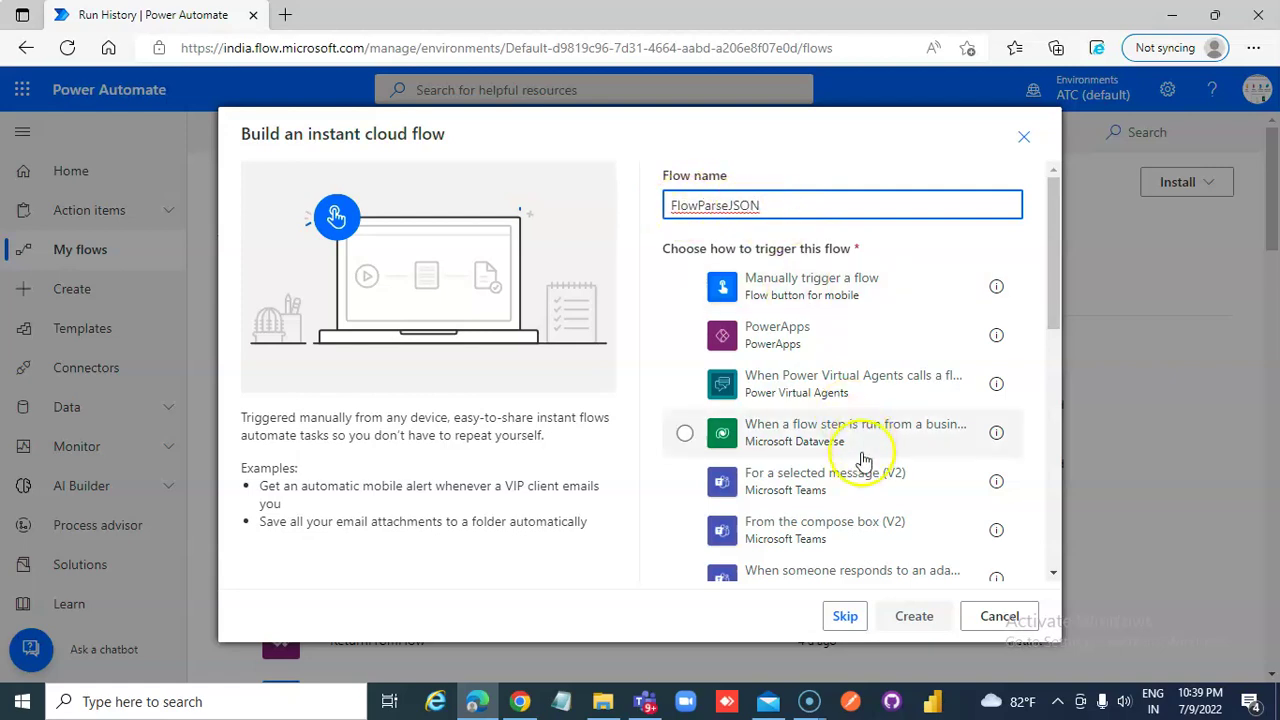
left_click(810, 288)
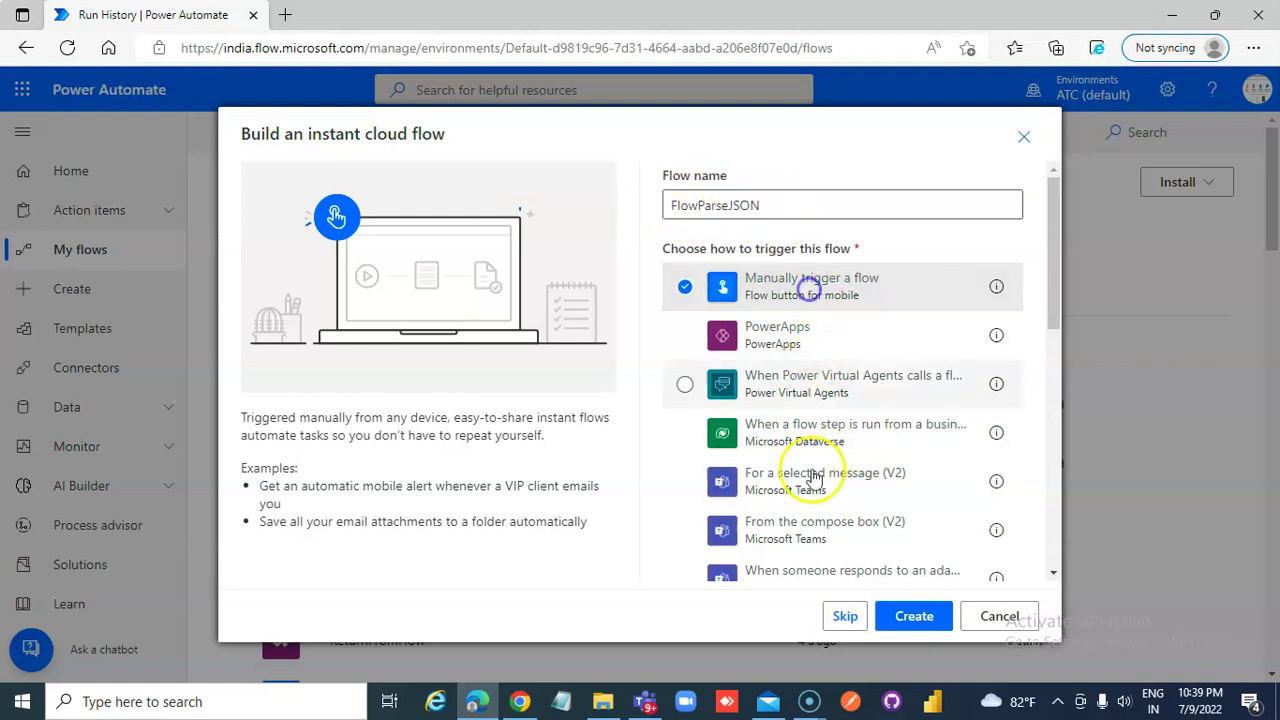
Create FlowParseJSON and add a Compose action below the manual trigger.
left_click(914, 618)
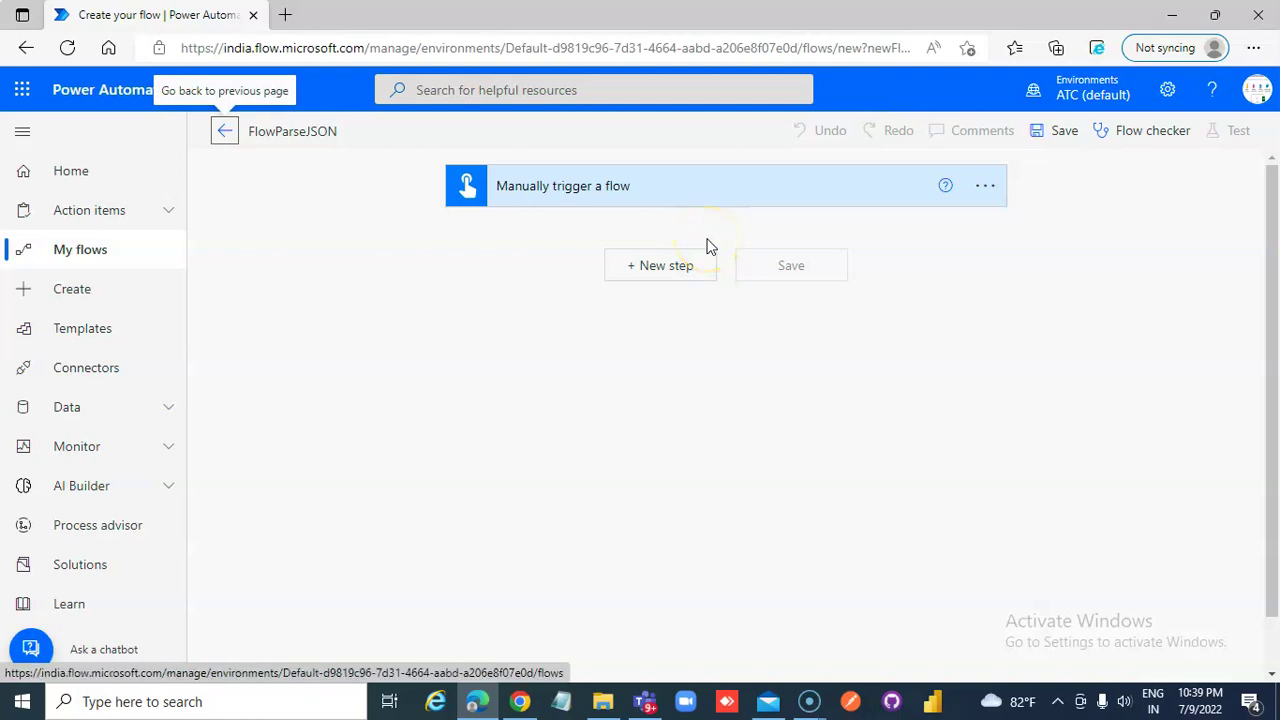
left_click(674, 270)
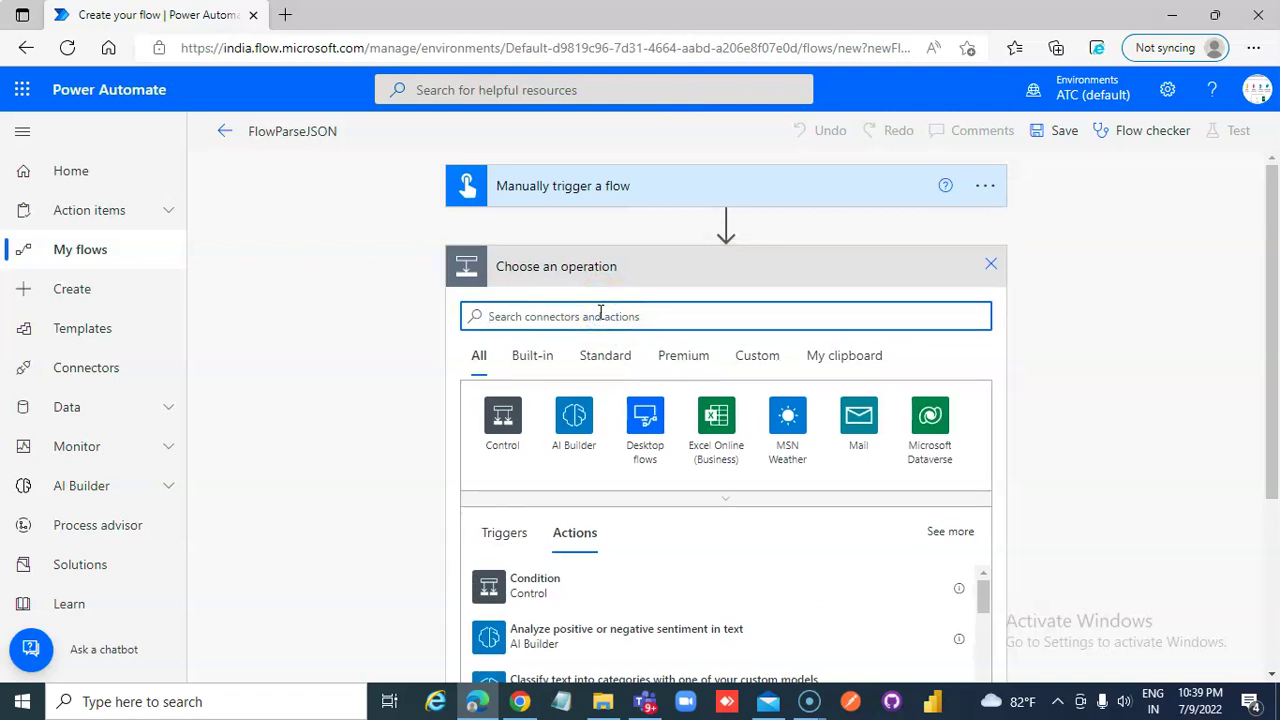
type("Compose")
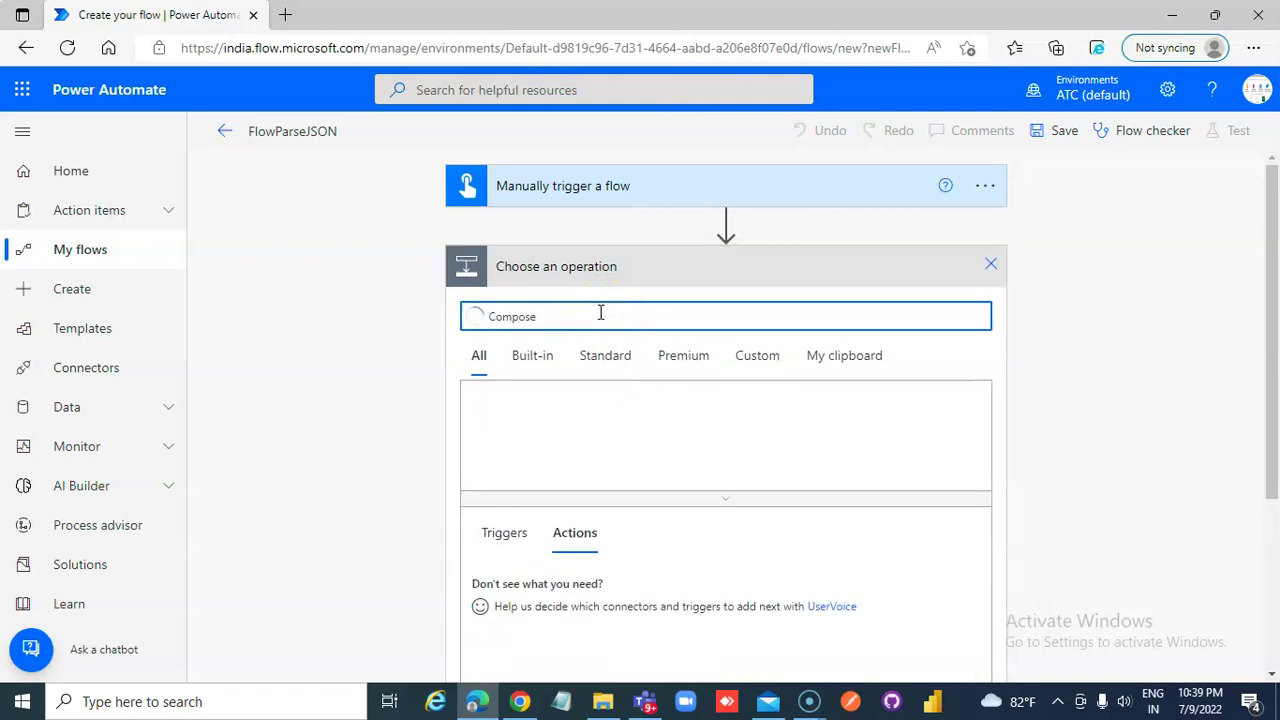
left_click(535, 590)
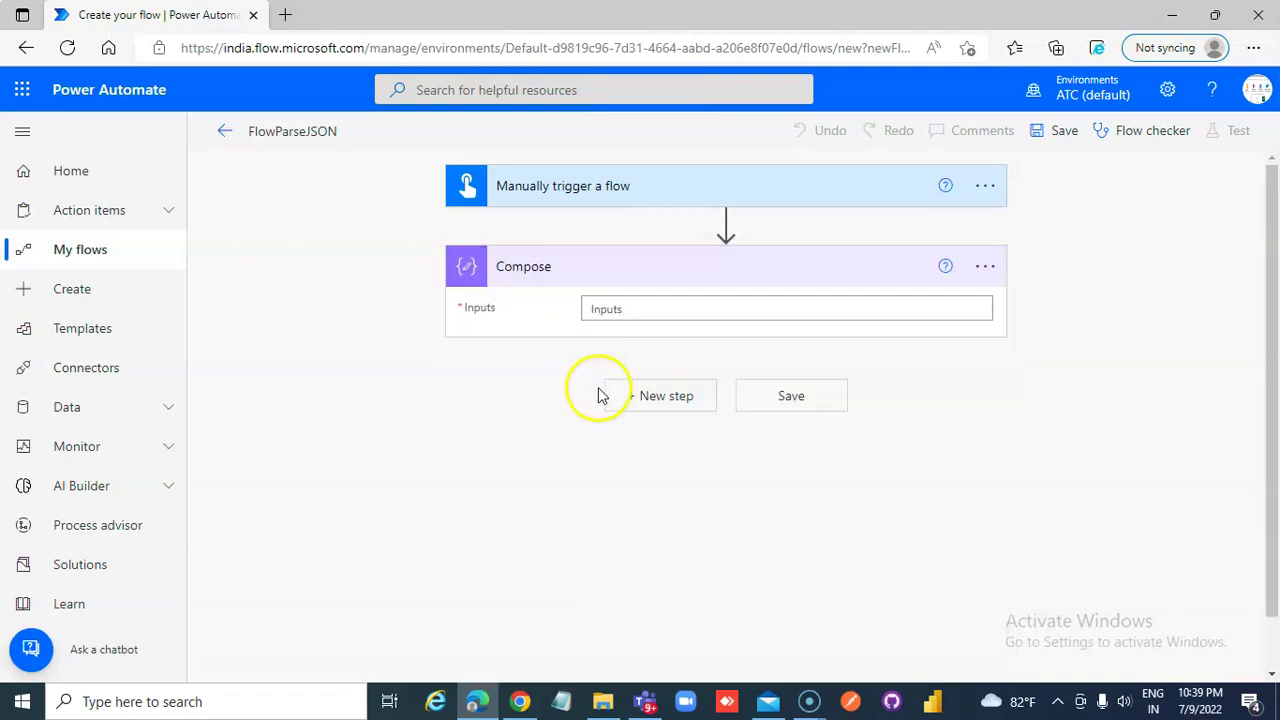
Type a JSON array skeleton with two empty objects into the Compose inputs.
left_click(635, 311)
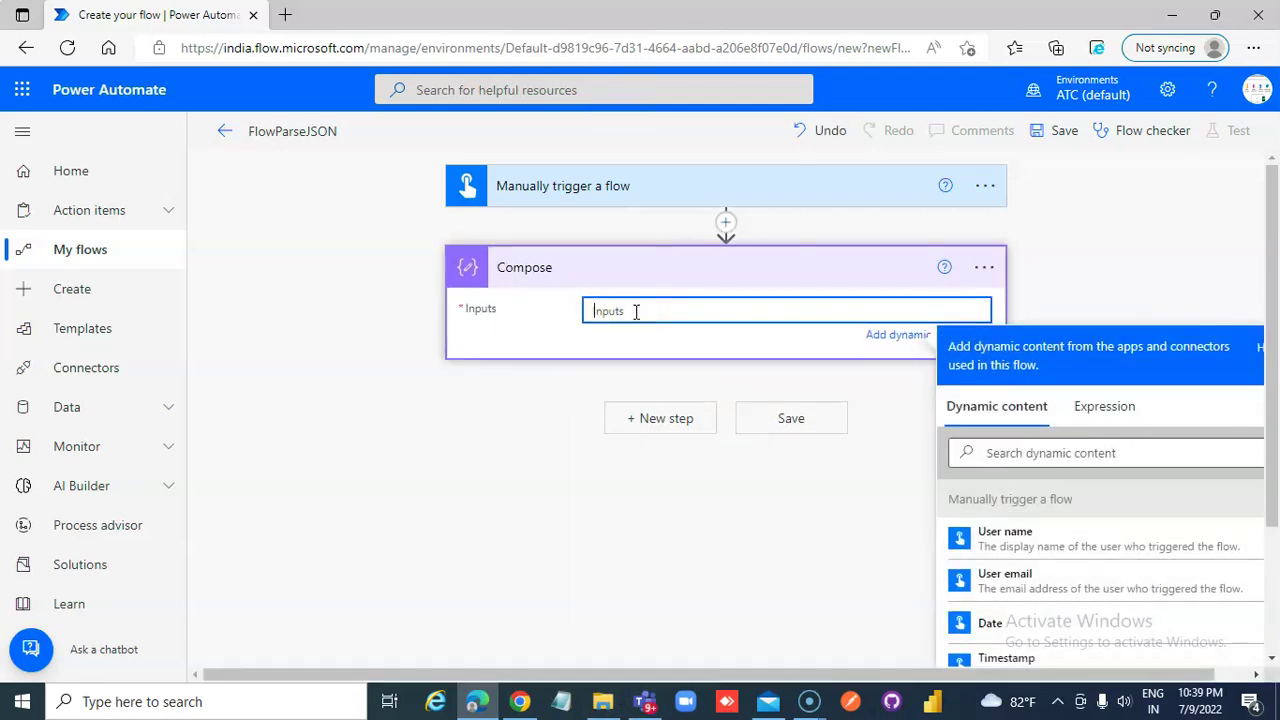
type("[]")
key("Return")
key("Return")
key("Return")
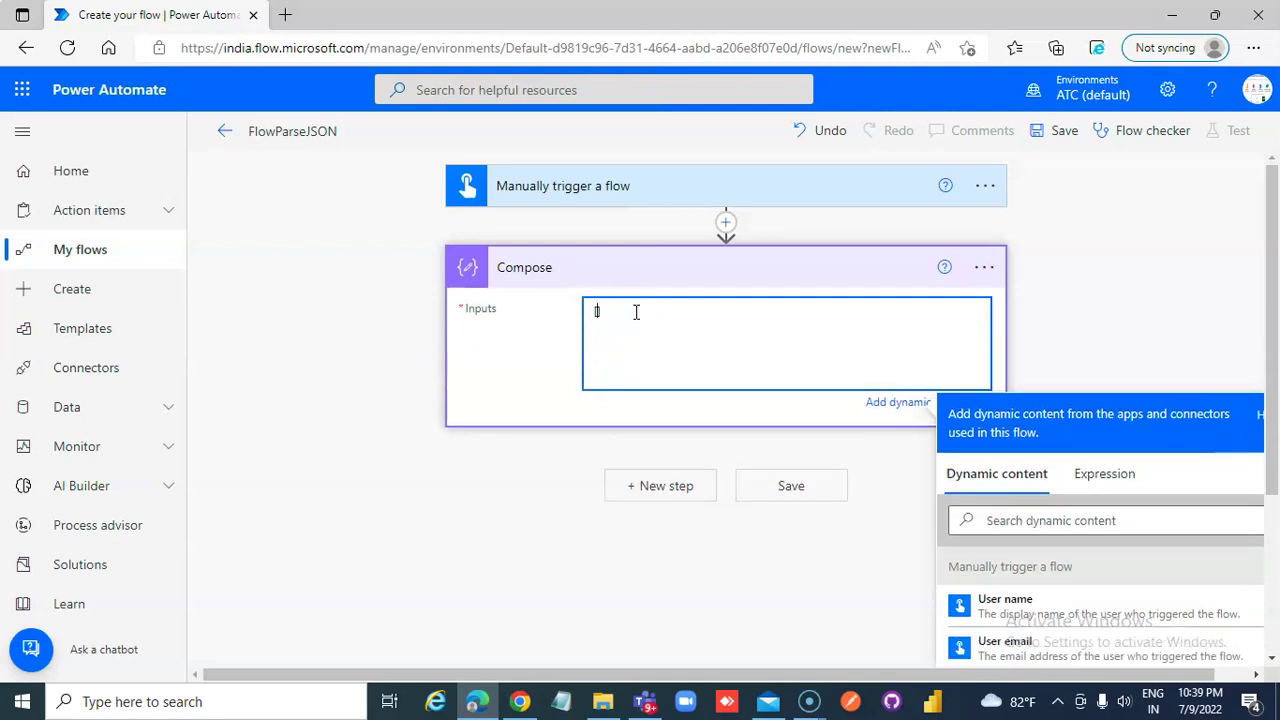
key("Return")
key("Return")
key("Return")
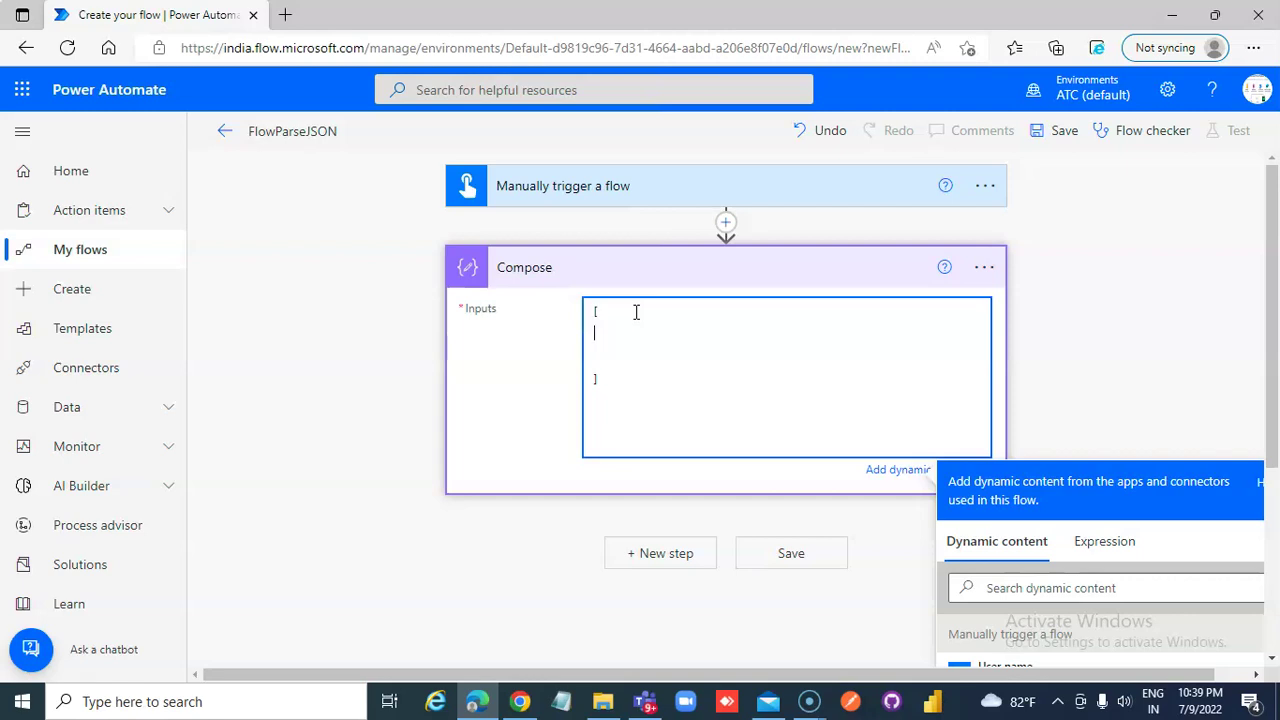
type("{")
key("Return")
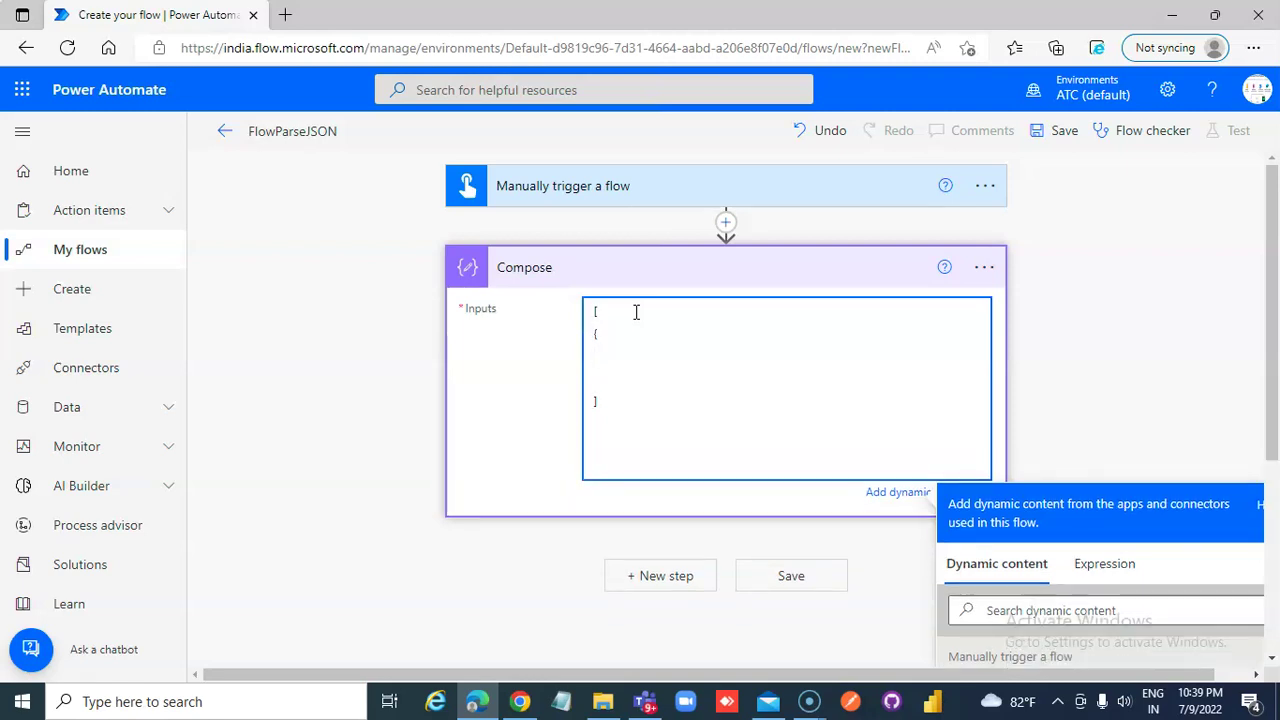
type(",")
key("Return")
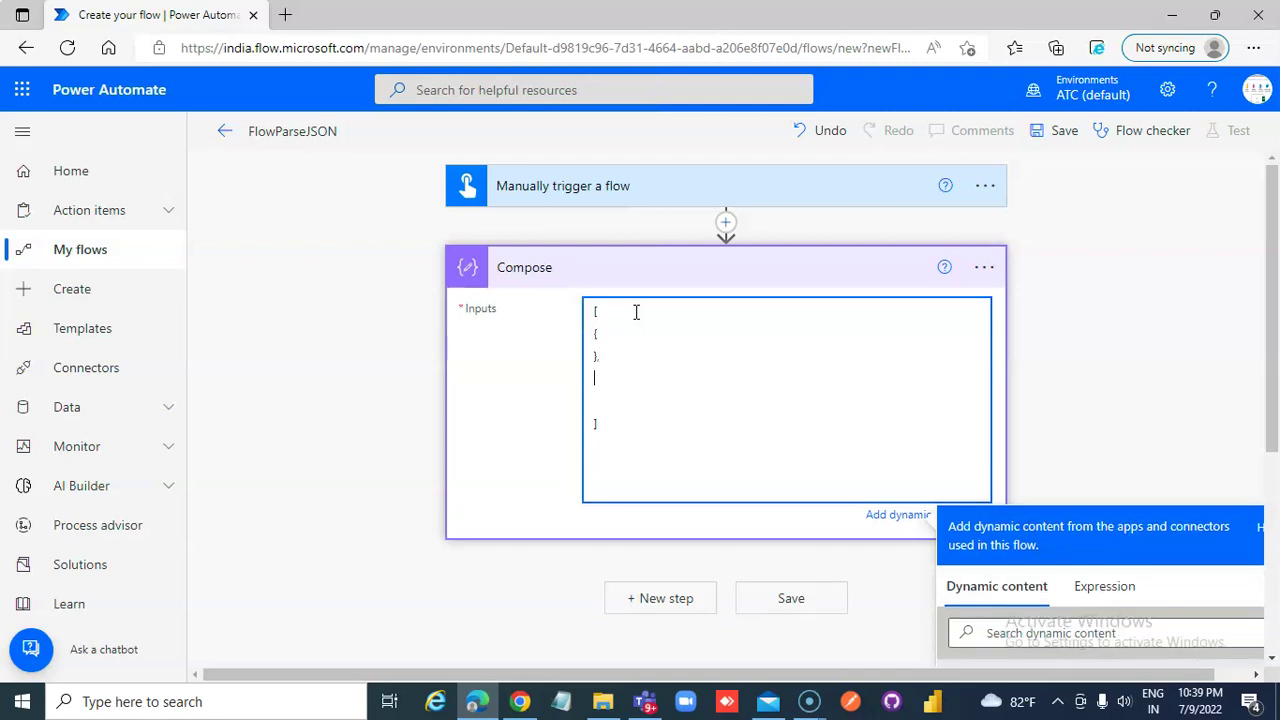
key("Return")
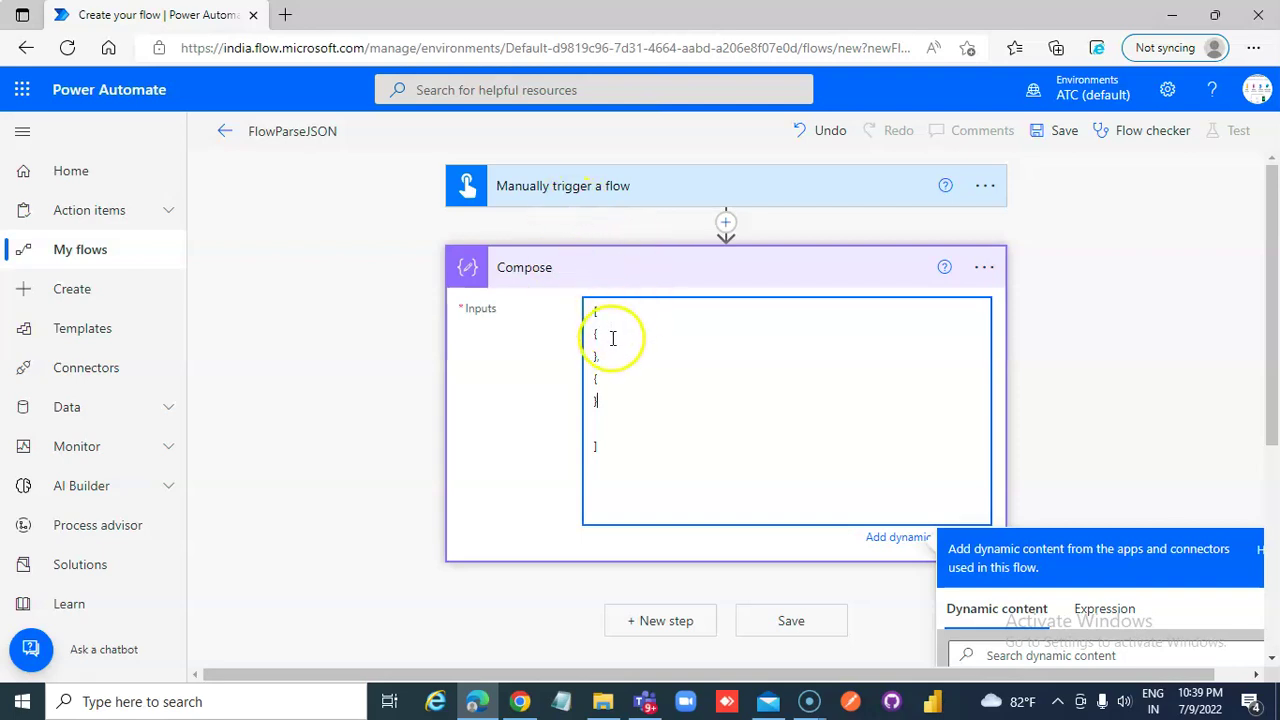
Add an ID entry to the first object and duplicate it into three lines.
left_click(615, 350)
key("Return")
type("\"ID\":\"1")
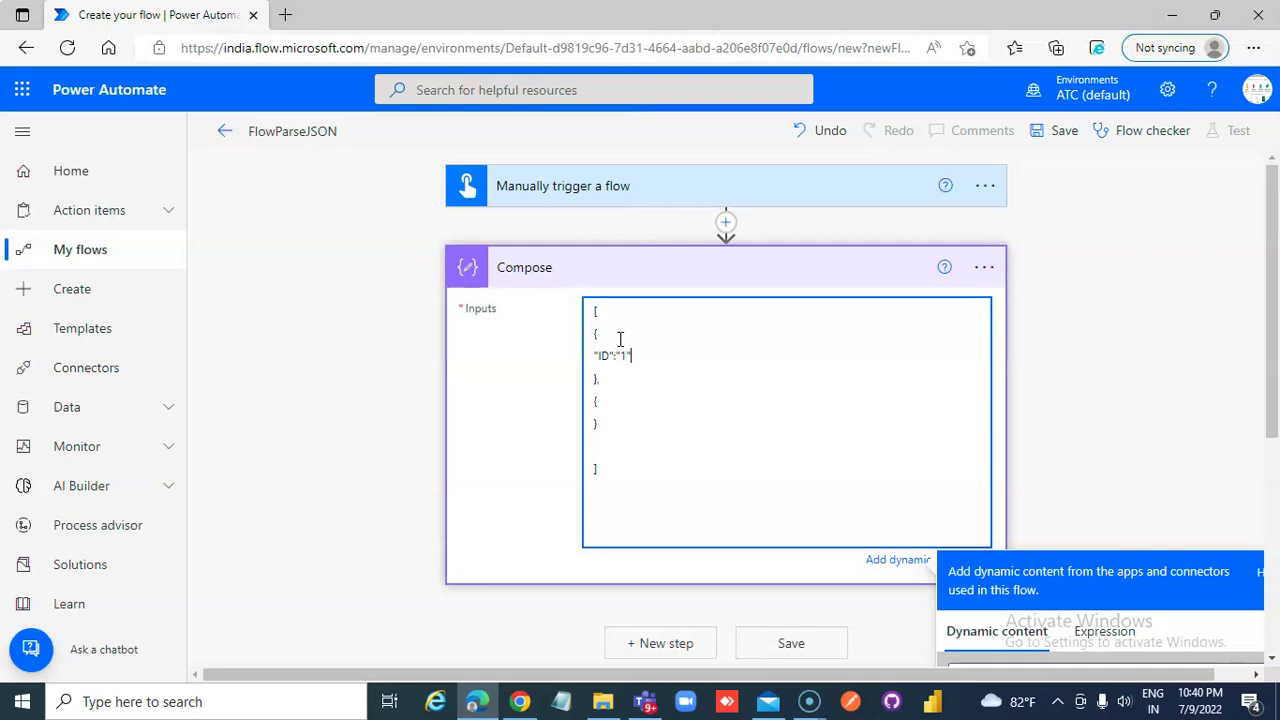
type(",")
key("Return")
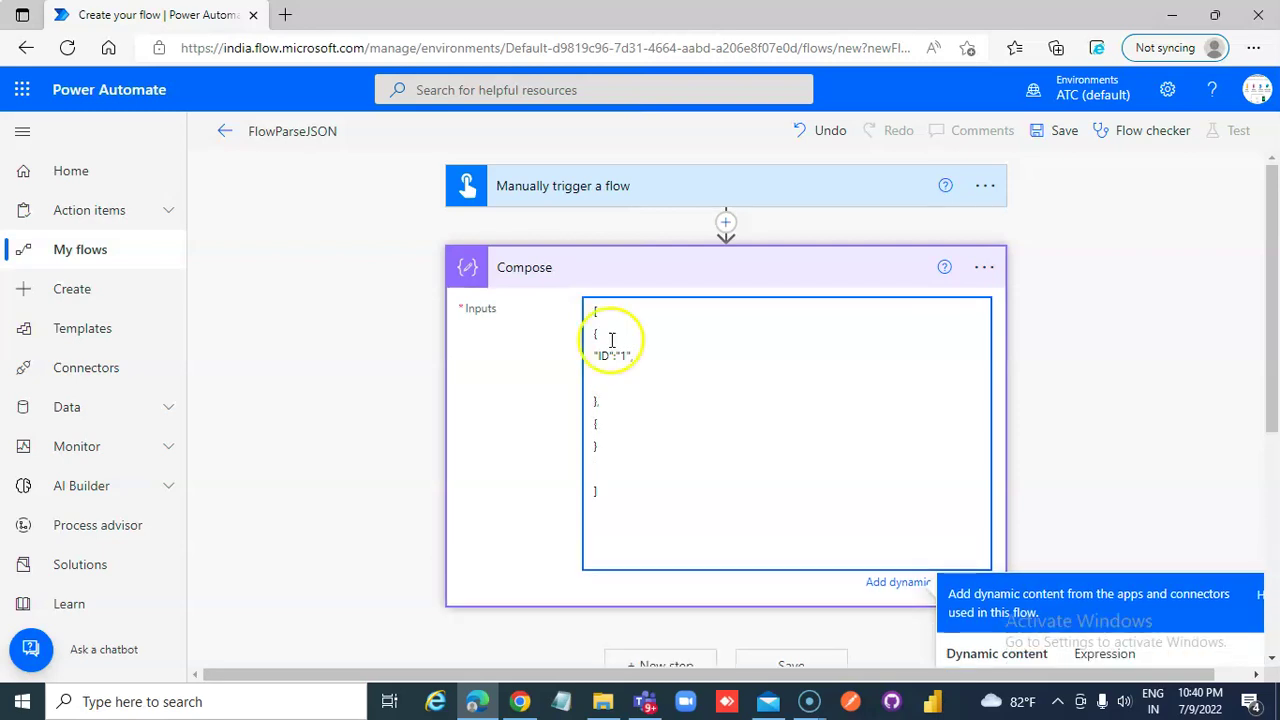
left_click_drag(643, 357, 570, 357)
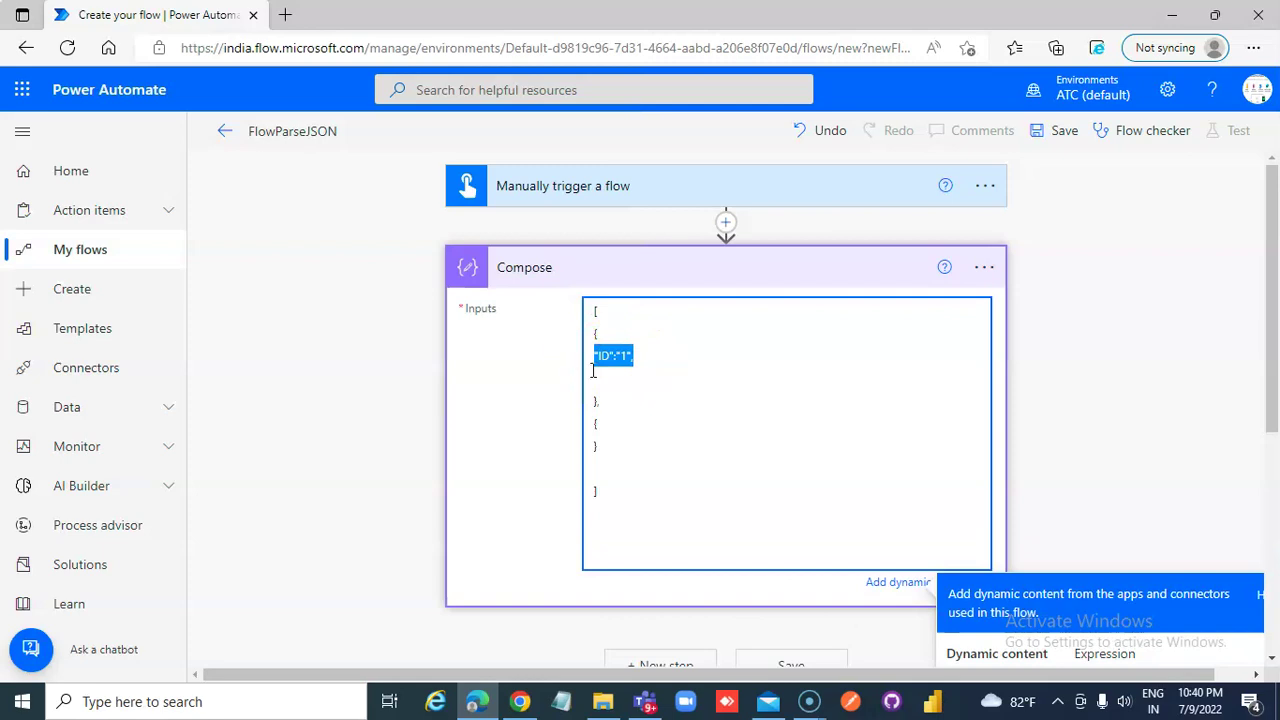
key("ctrl+c")
left_click(598, 379)
key("ctrl+v")
left_click(702, 391)
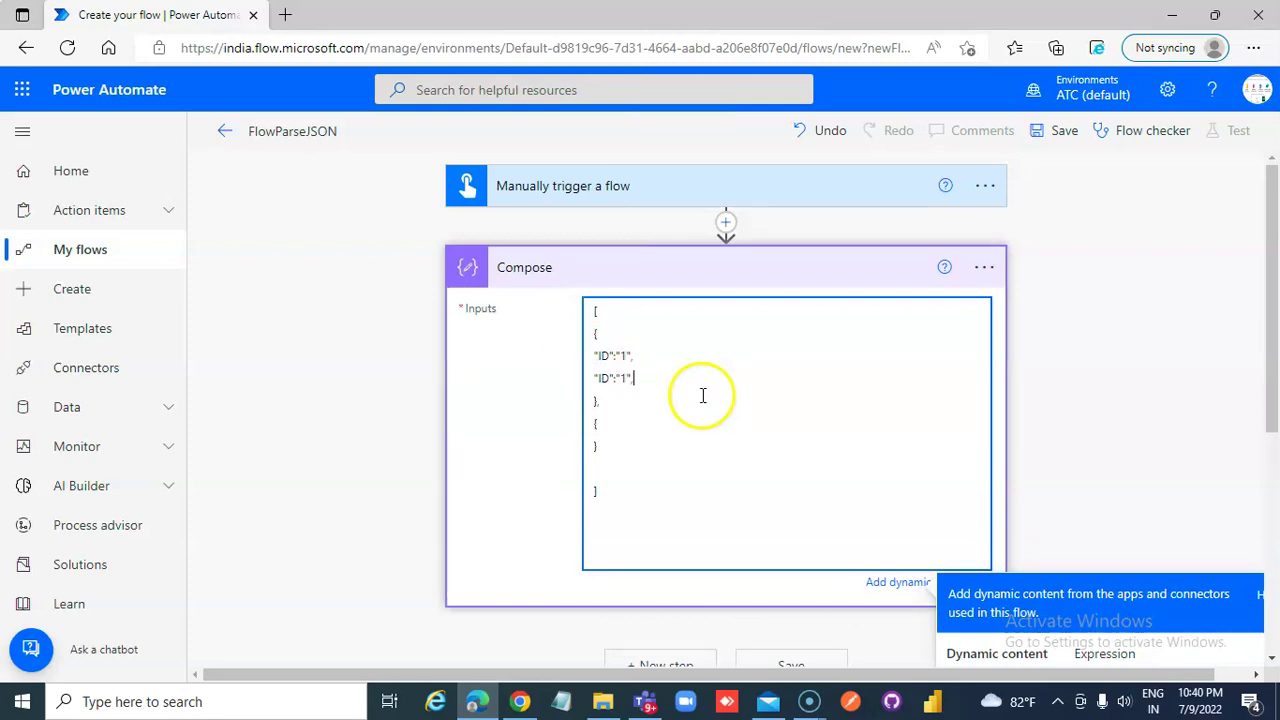
key("Return")
key("ctrl+v")
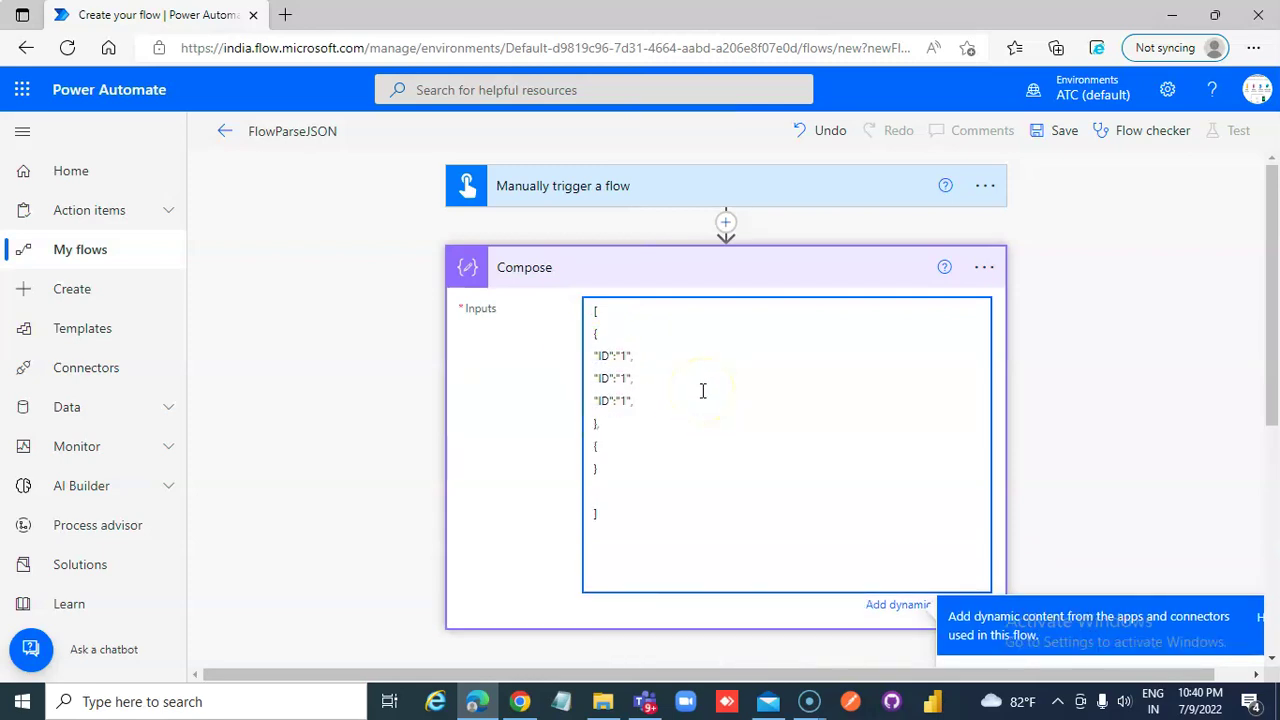
Rename the duplicated entries to FirstName and LastName and edit their values.
double_click(600, 378)
type("FirstName")
left_click(658, 379)
left_click(664, 376)
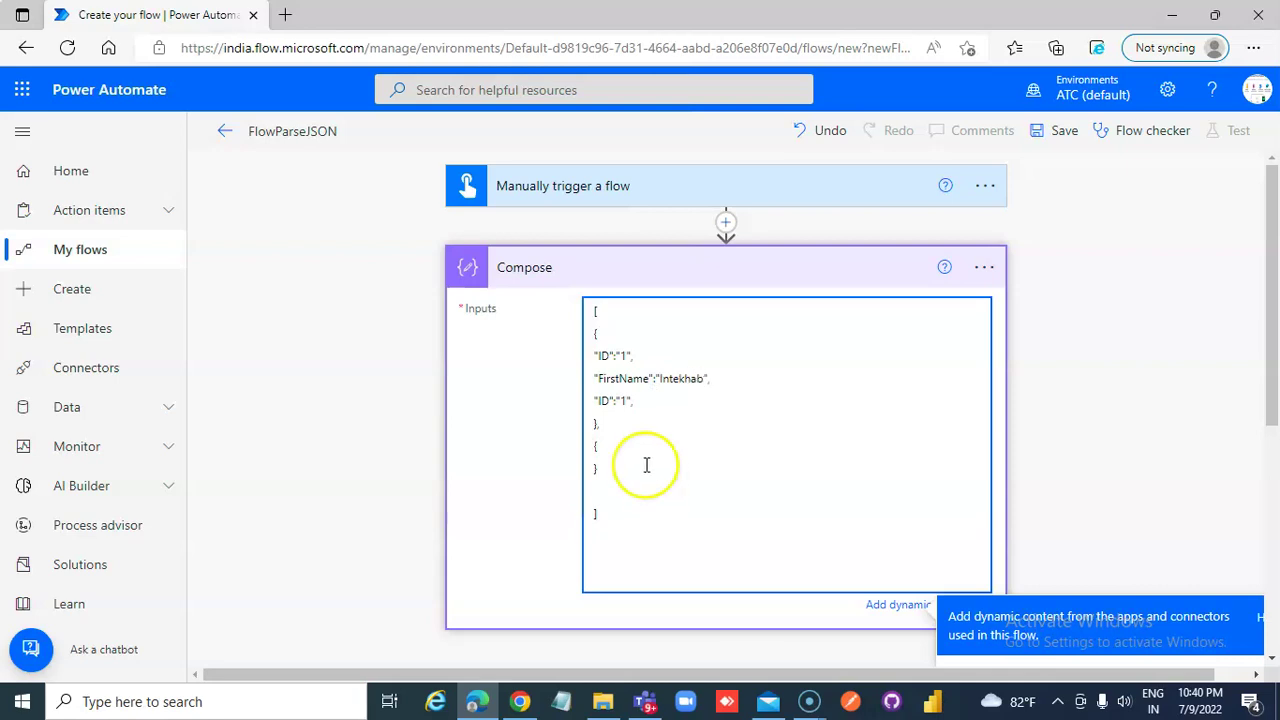
double_click(603, 400)
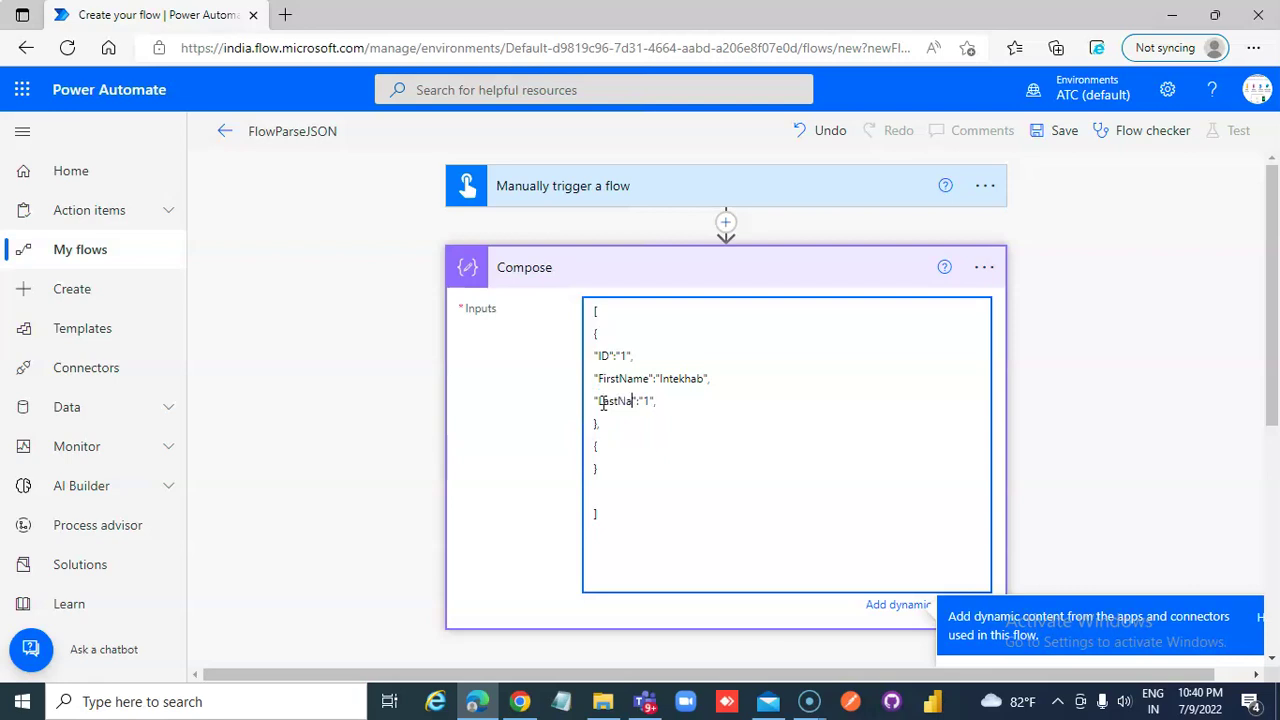
left_click(664, 404)
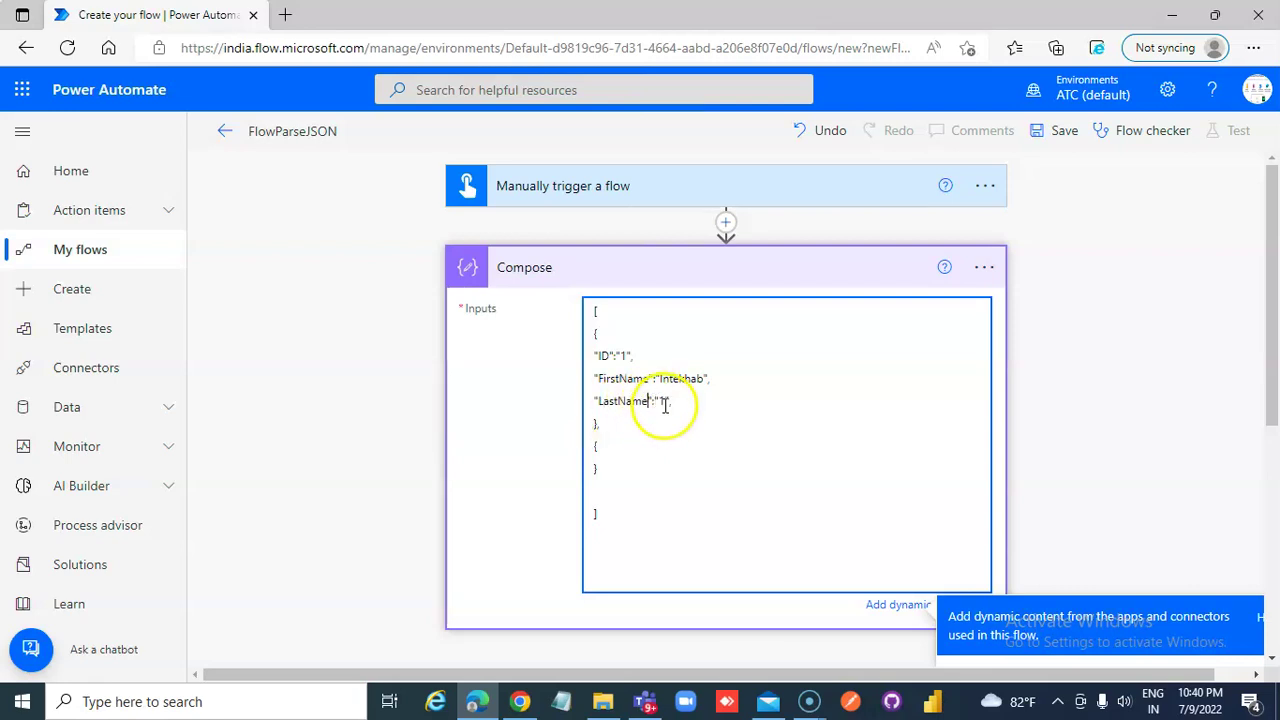
key("BackSpace")
type("Shaikh")
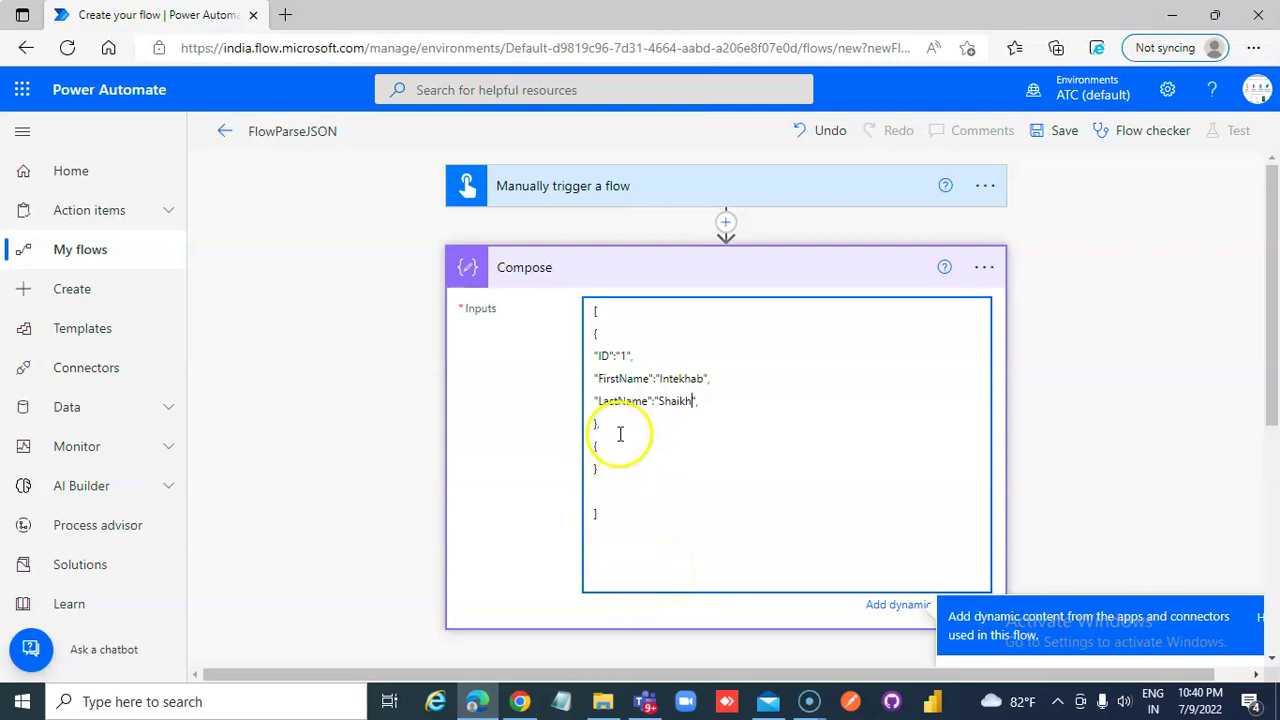
Copy the first object over the empty second one and change it to ID 2, Tom, Burket.
left_click_drag(619, 427, 579, 343)
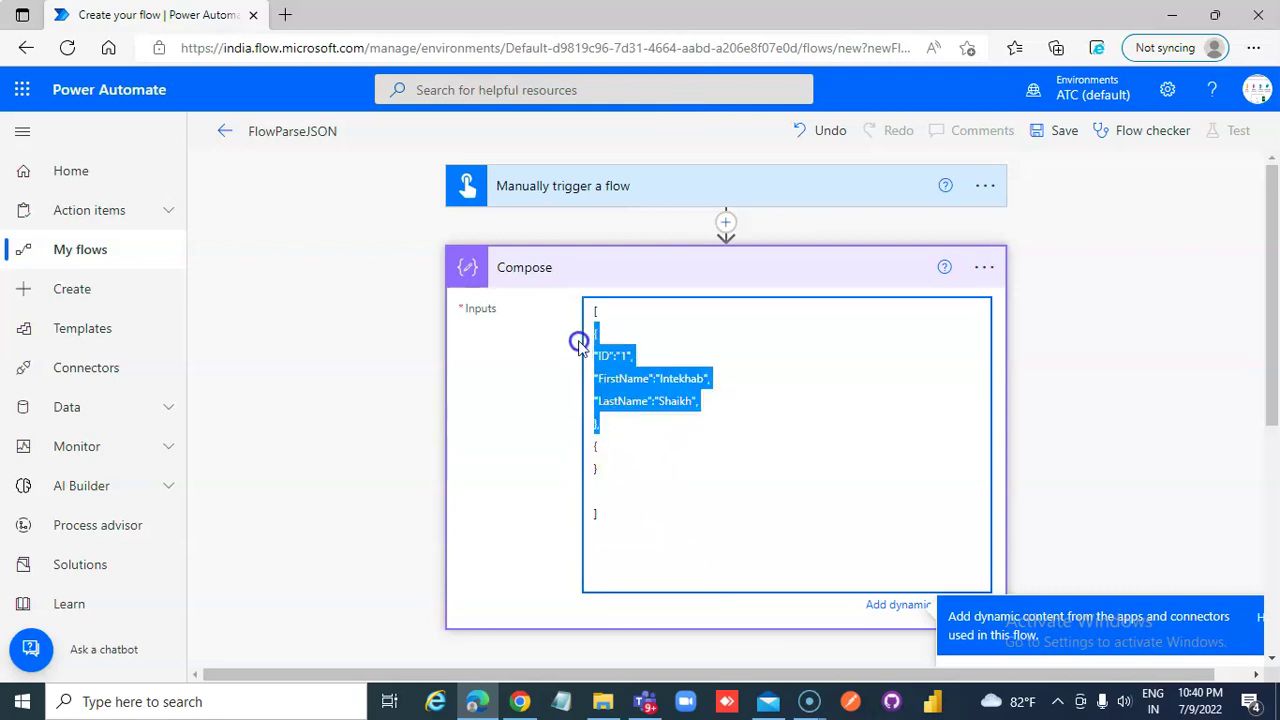
left_click_drag(598, 468, 586, 450)
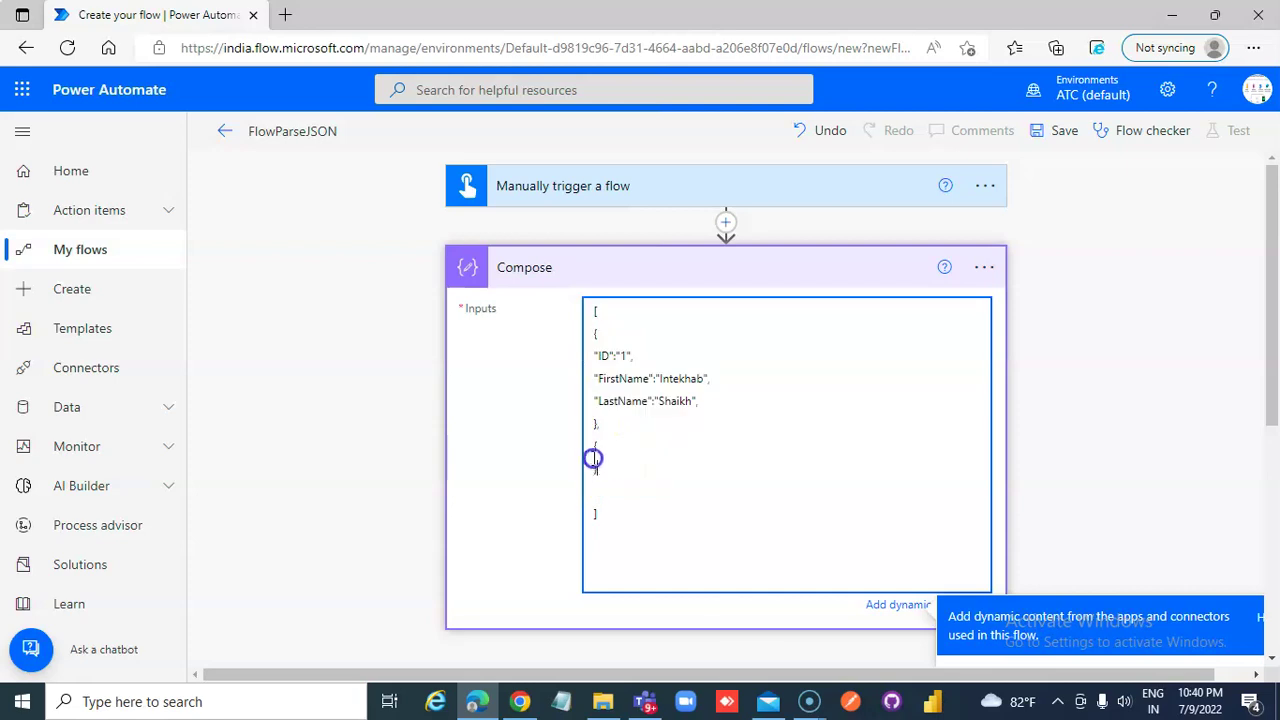
key("ctrl+v")
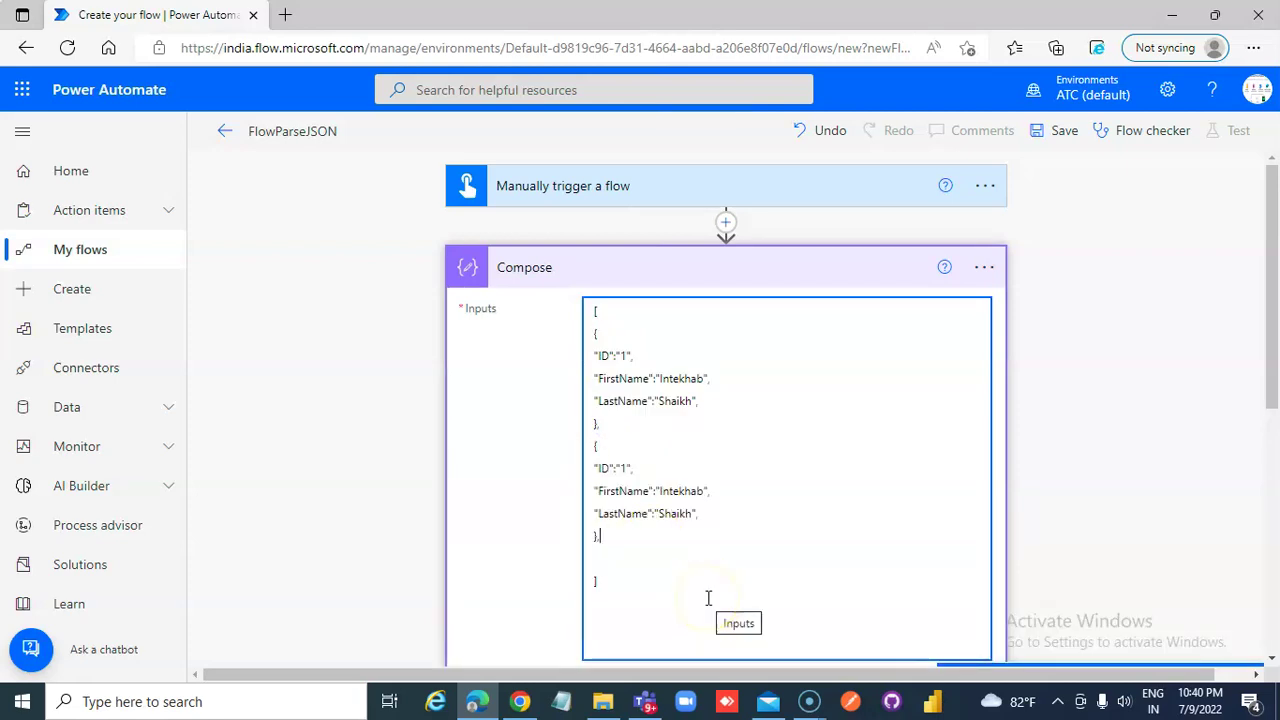
double_click(625, 468)
type("2")
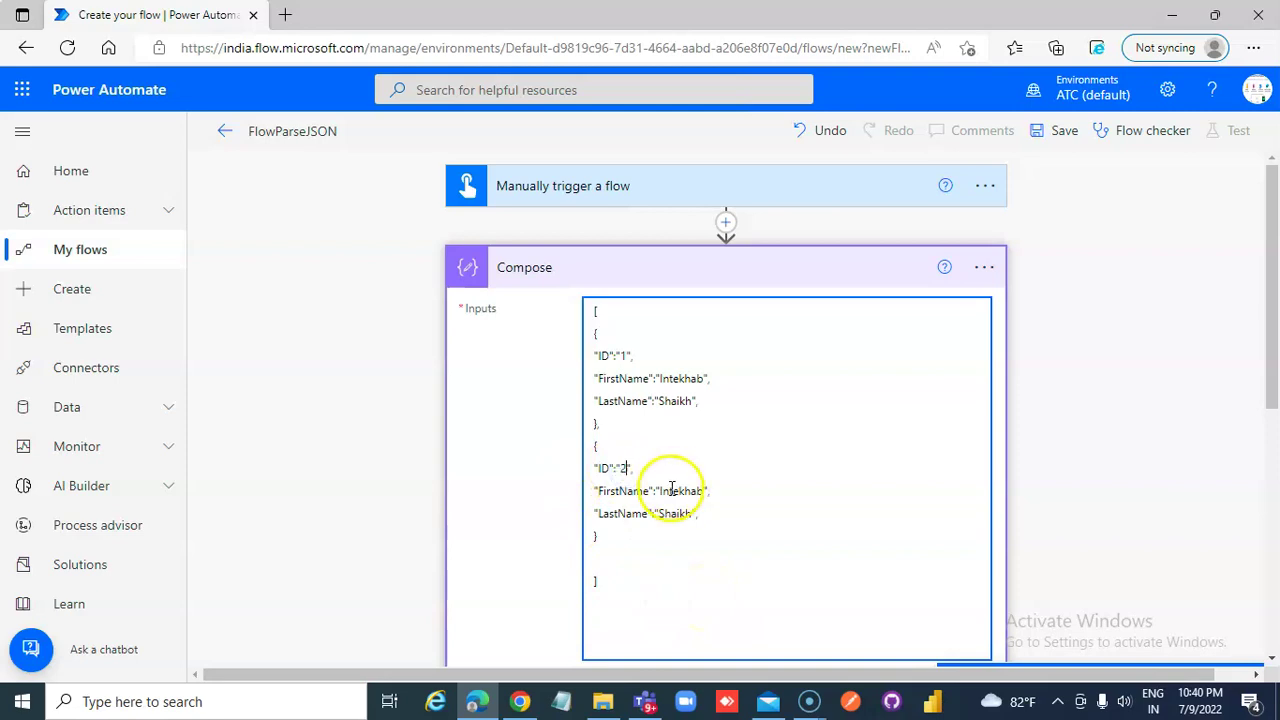
double_click(676, 490)
type("To")
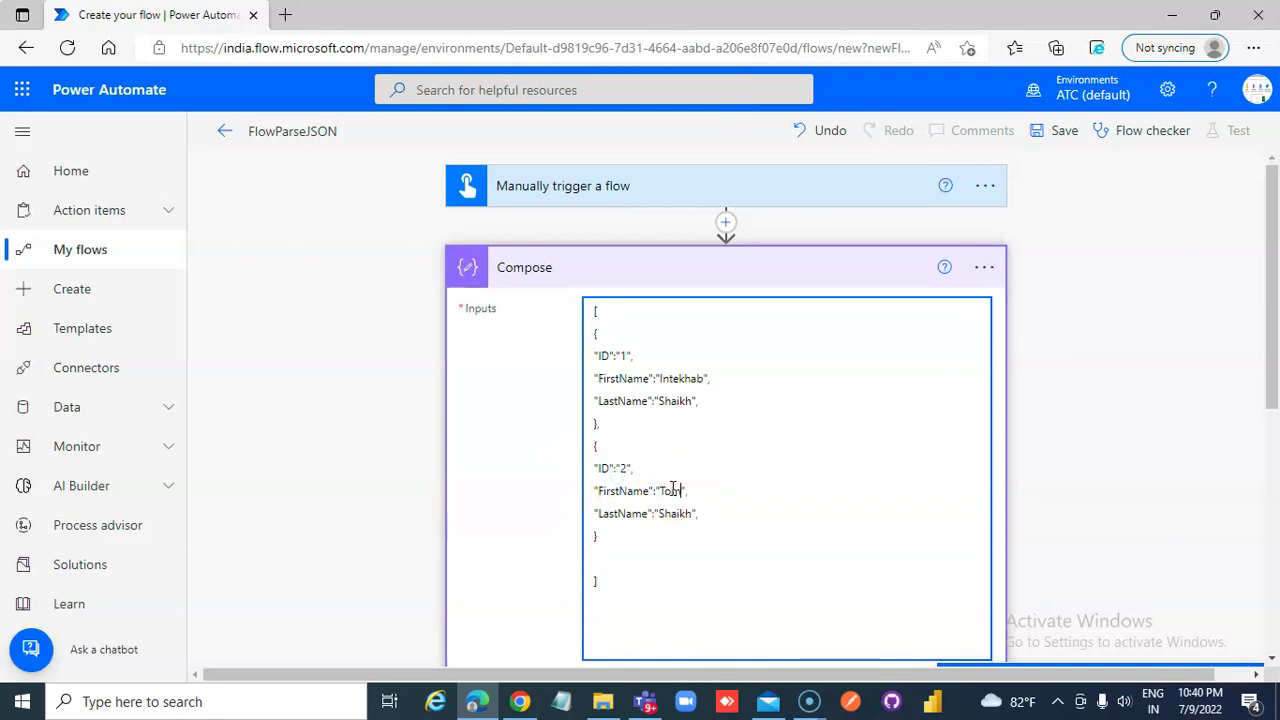
type("m")
double_click(665, 515)
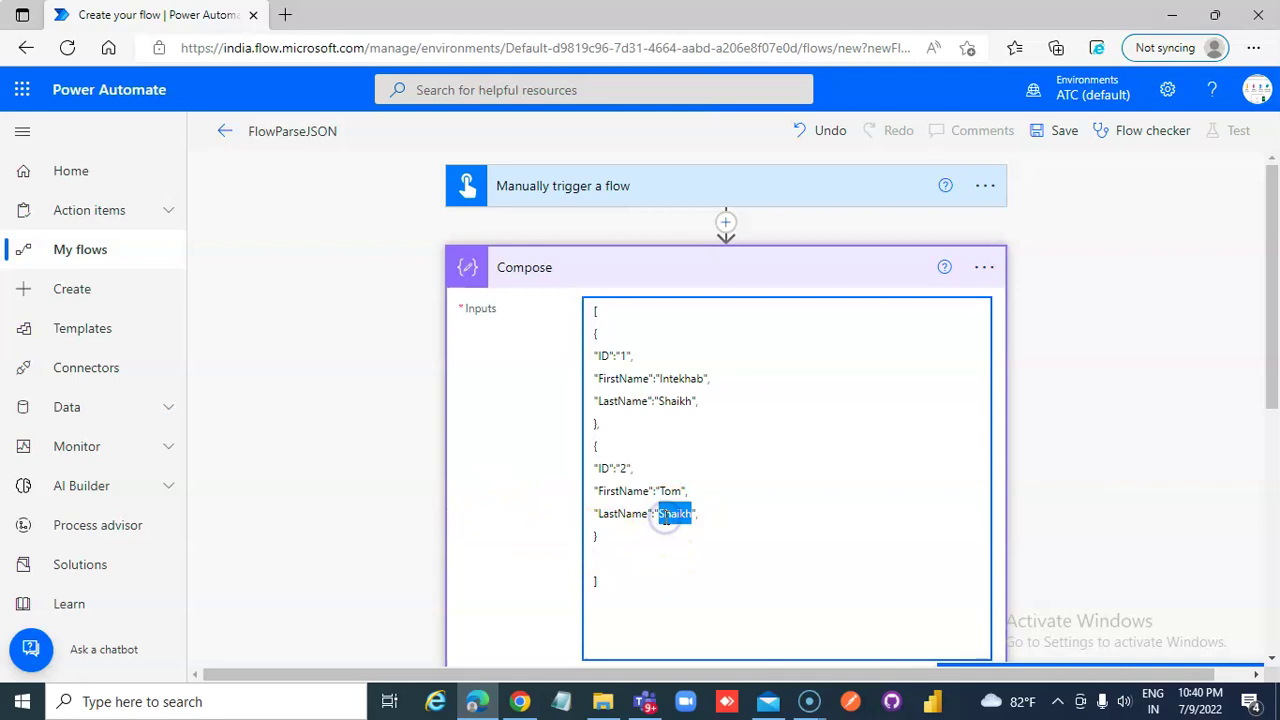
type("Brrke")
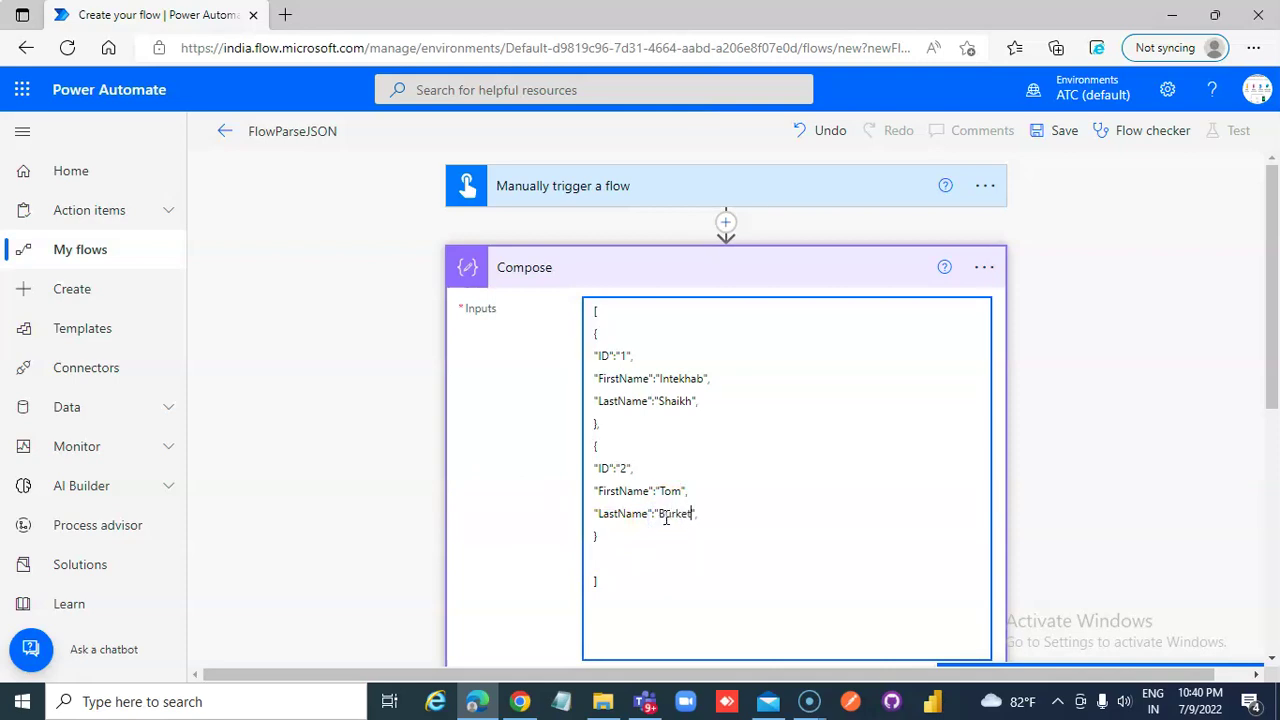
Refocus the Compose inputs box and dismiss the dynamic content suggestions.
left_click(889, 602)
type("et")
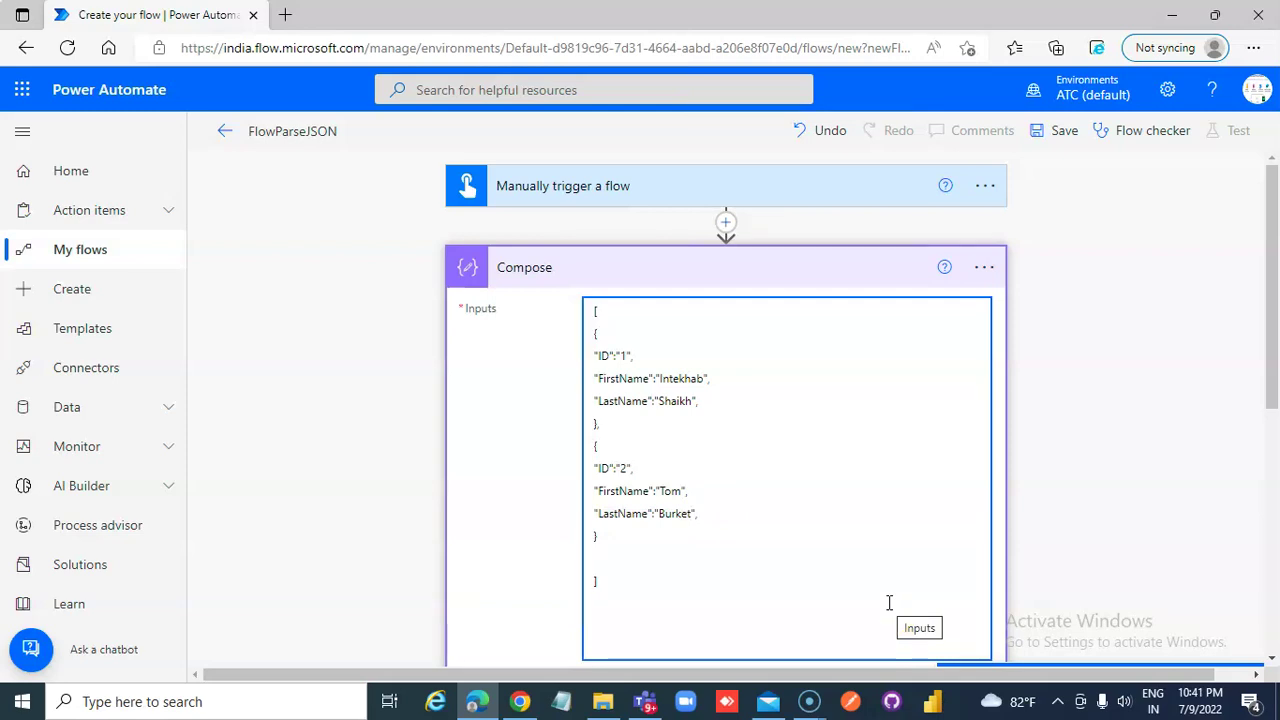
left_click(889, 602)
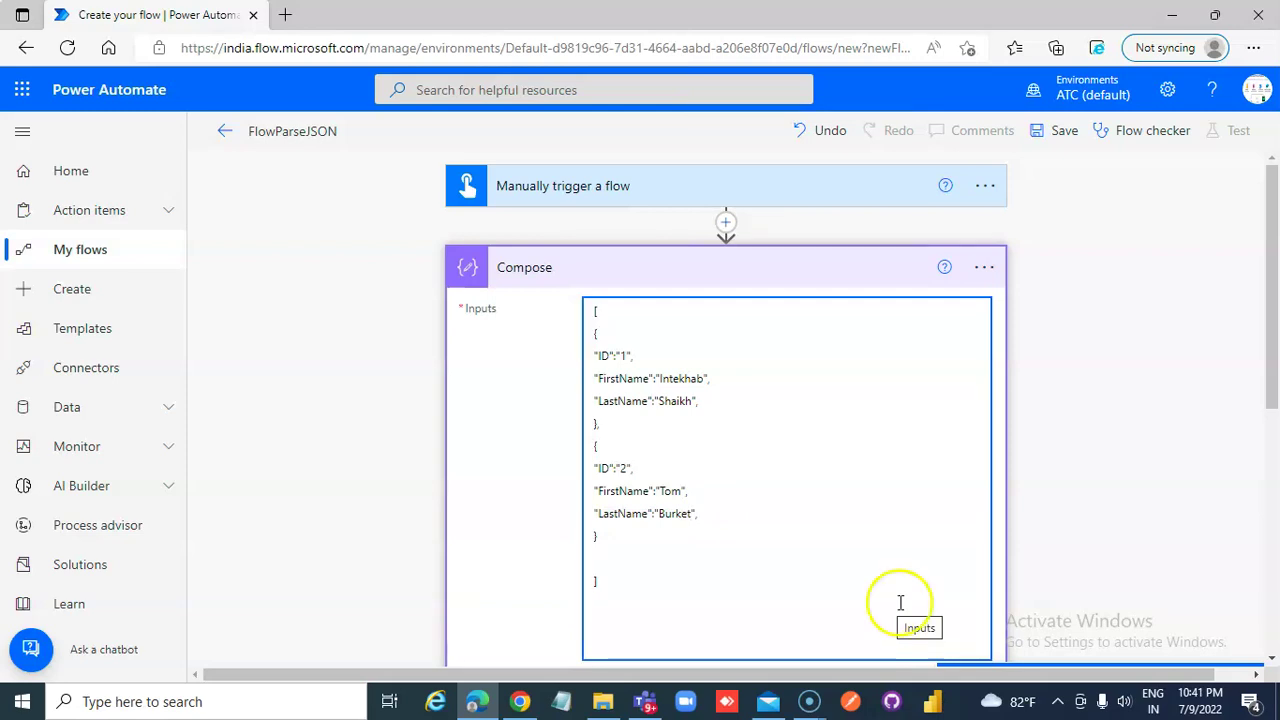
left_click(966, 590)
left_click(667, 556)
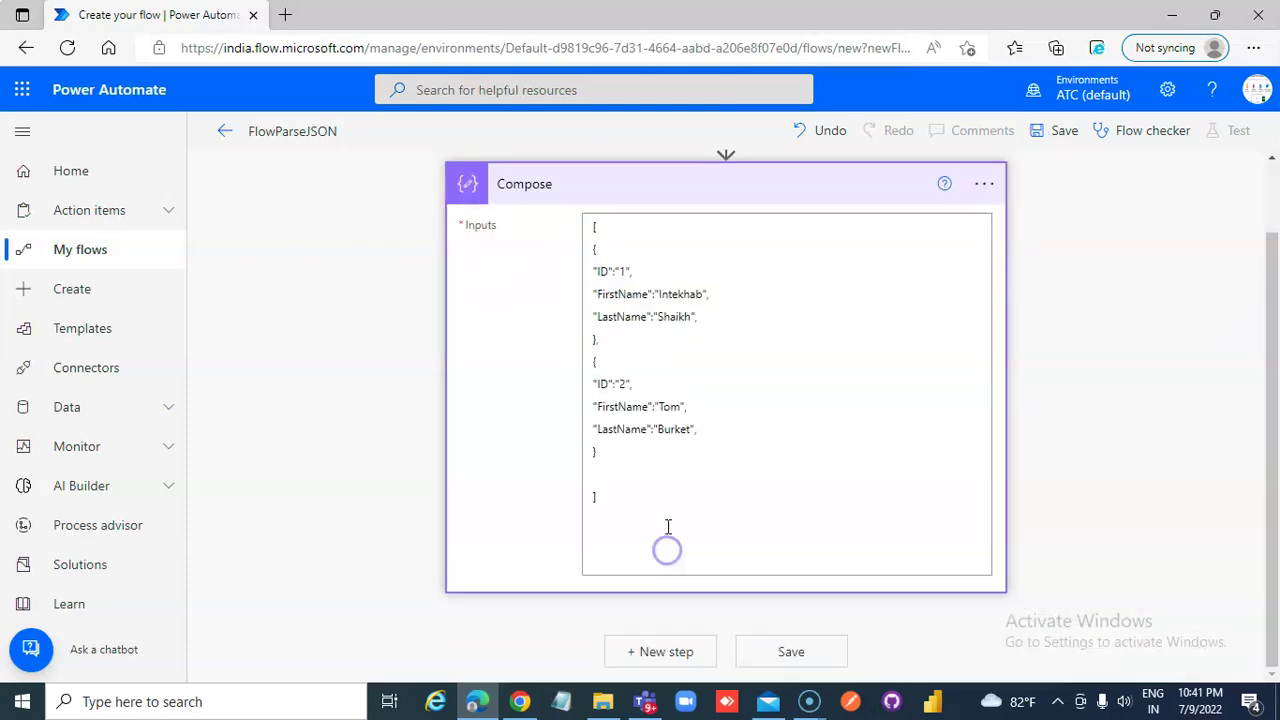
Add a Parse JSON action below Compose with Content set to the Compose Outputs.
left_click(668, 652)
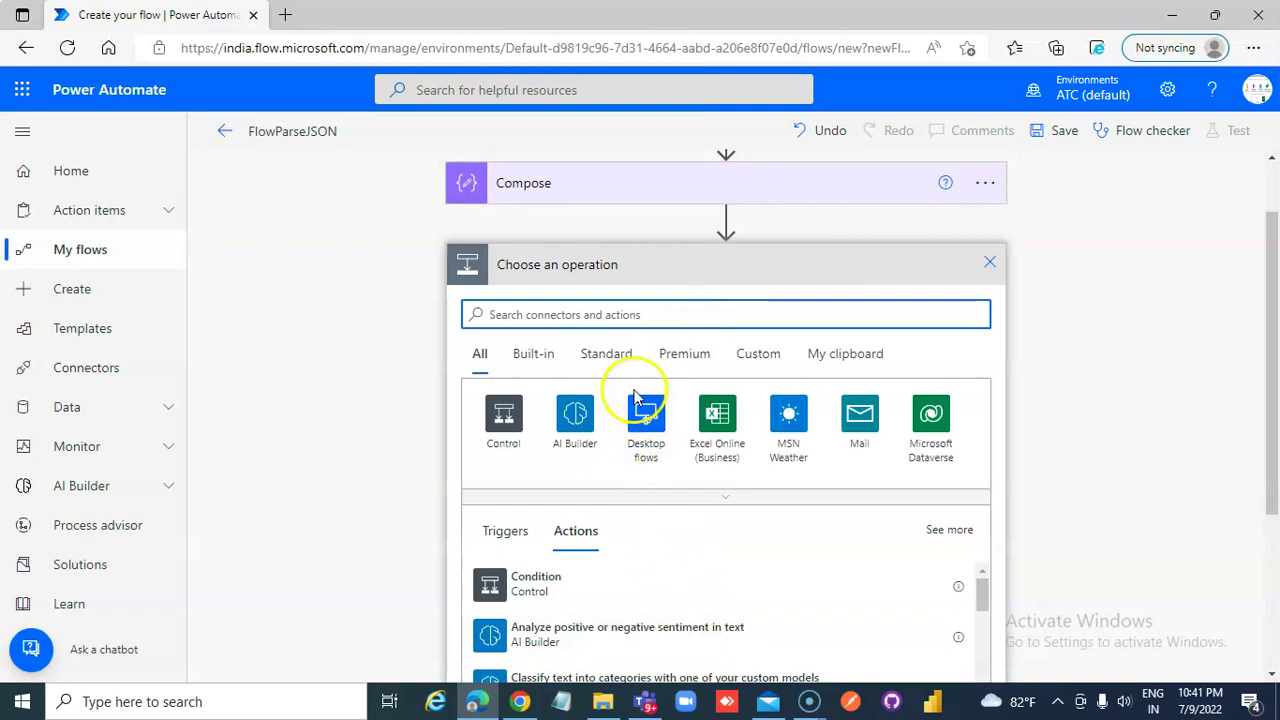
left_click(622, 318)
type("P")
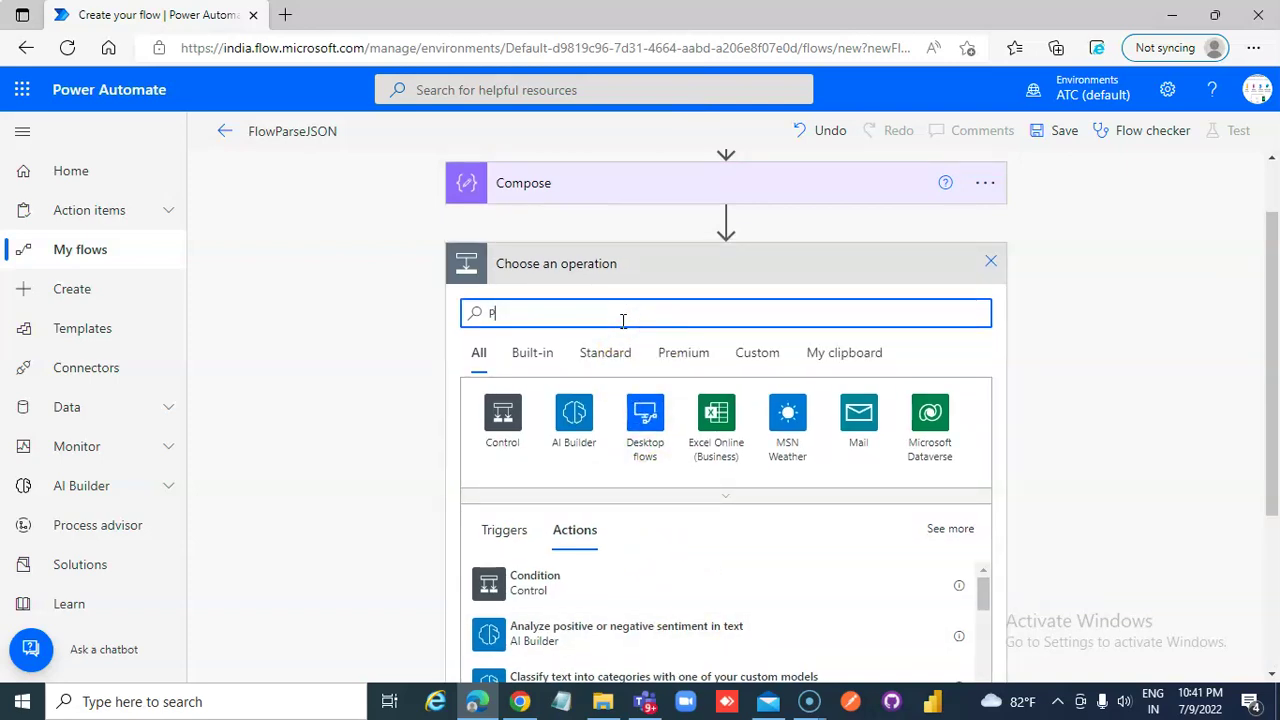
type("arse JS")
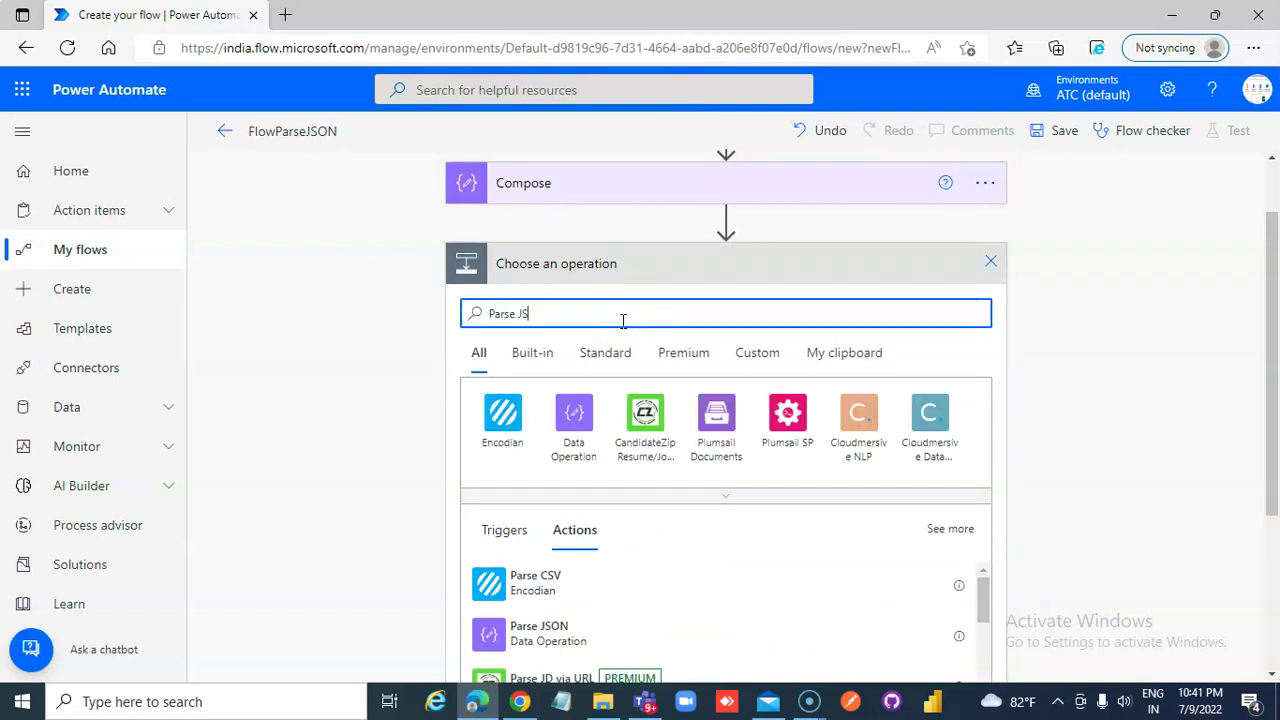
left_click(545, 636)
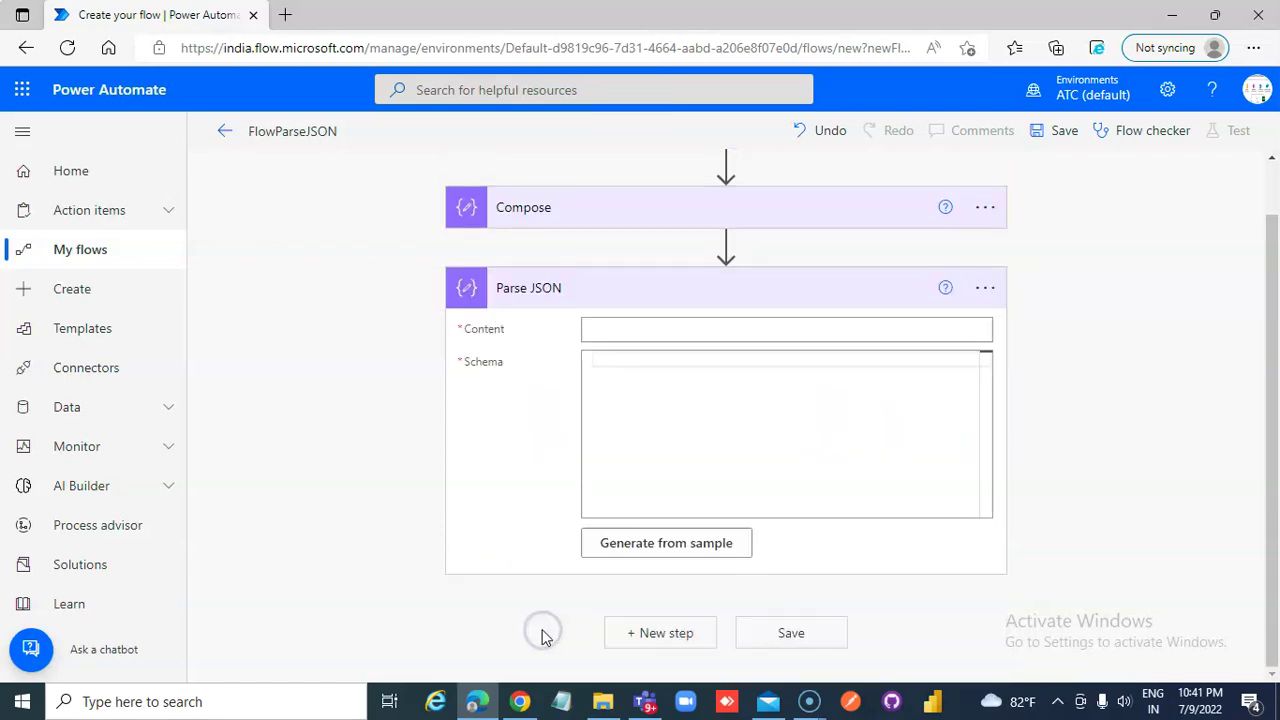
left_click(705, 331)
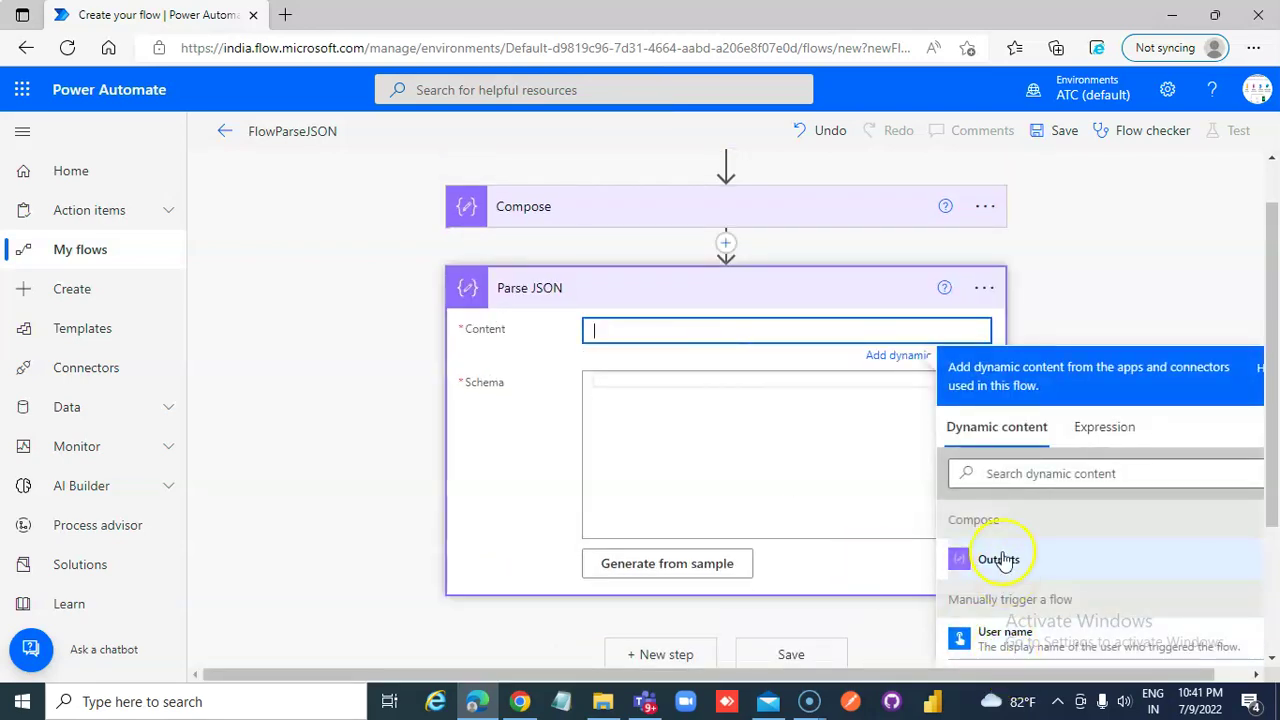
left_click(997, 563)
left_click(673, 428)
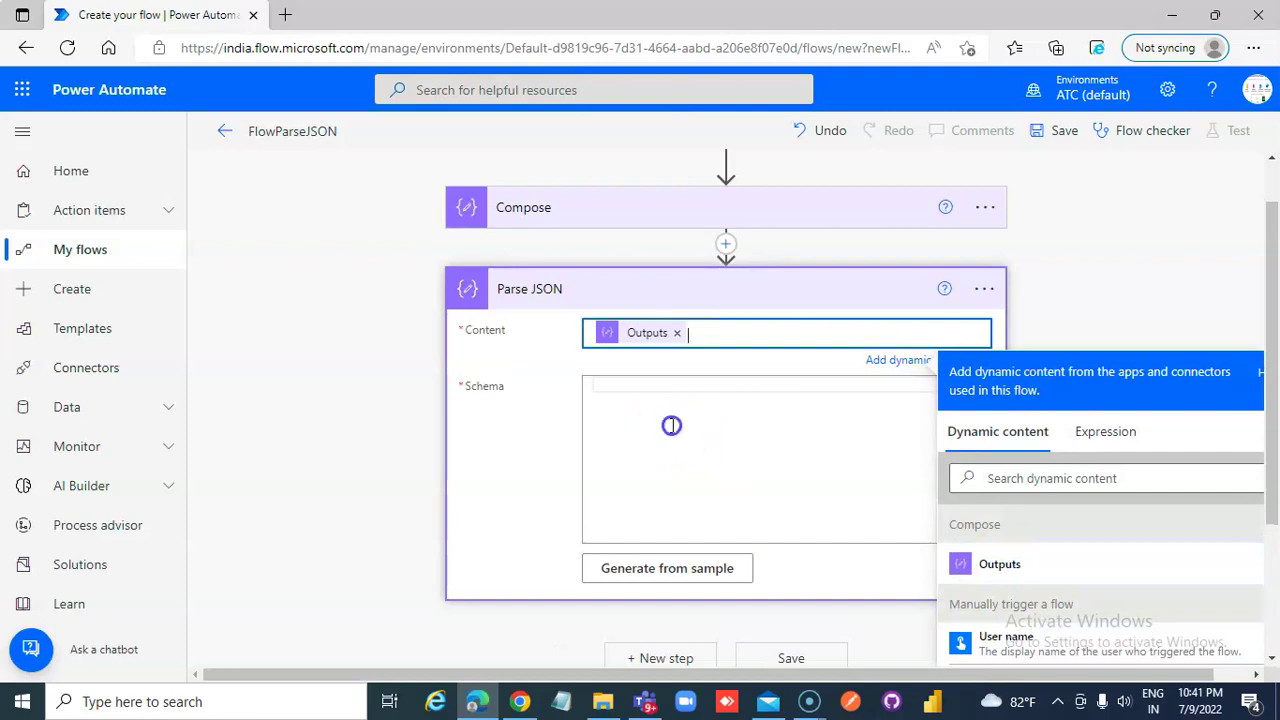
Select all of the Compose JSON array to copy it.
left_click(586, 212)
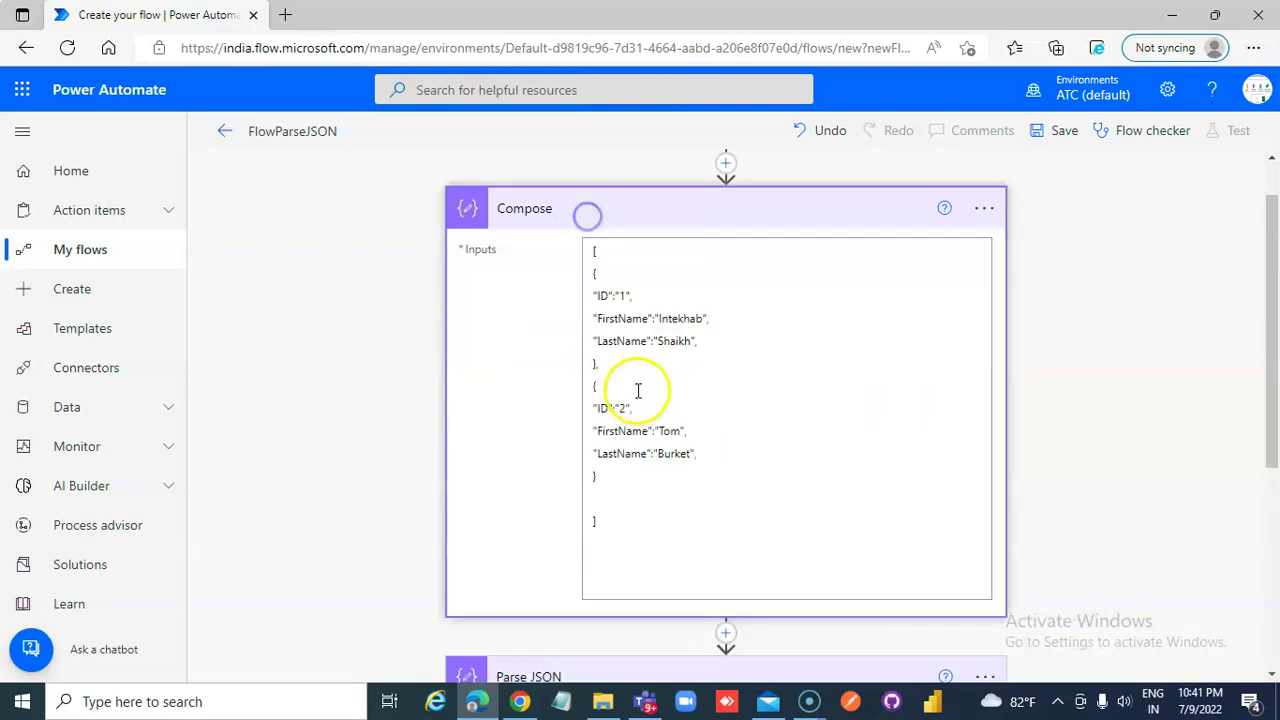
left_click(642, 388)
key("ctrl+a")
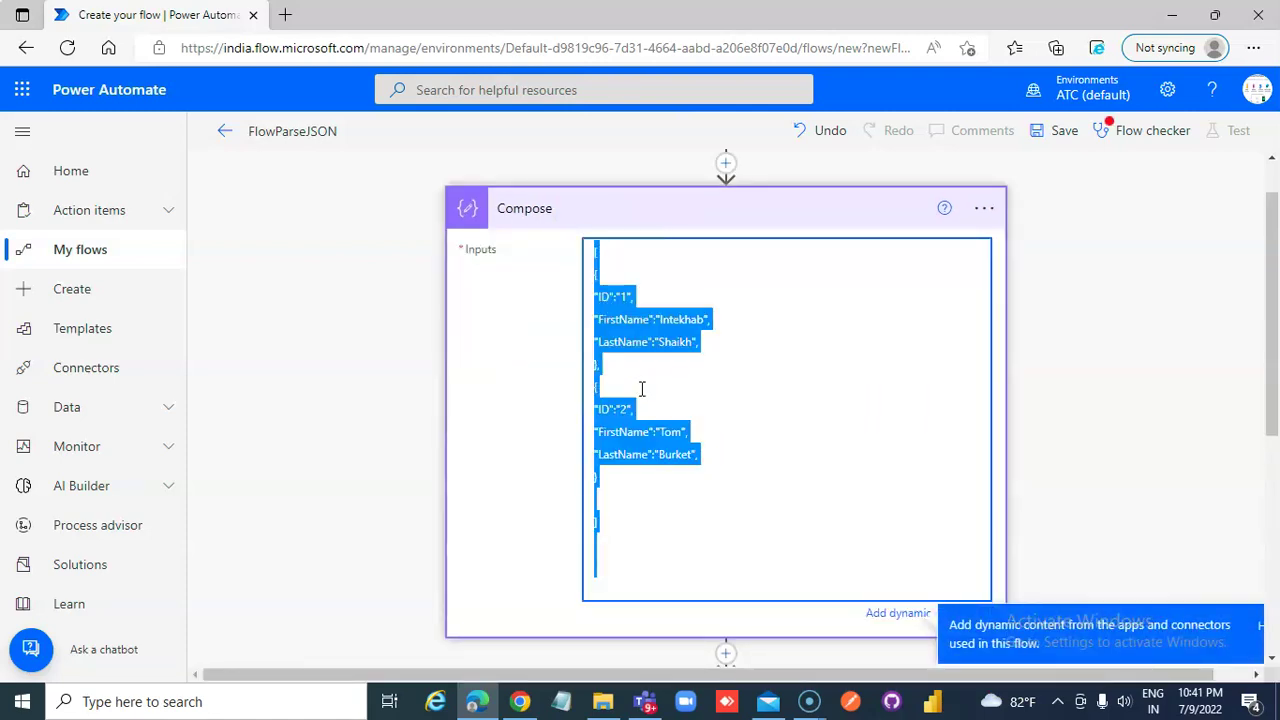
scroll(1114, 537, "down", 2)
scroll(1117, 539, "down", 2)
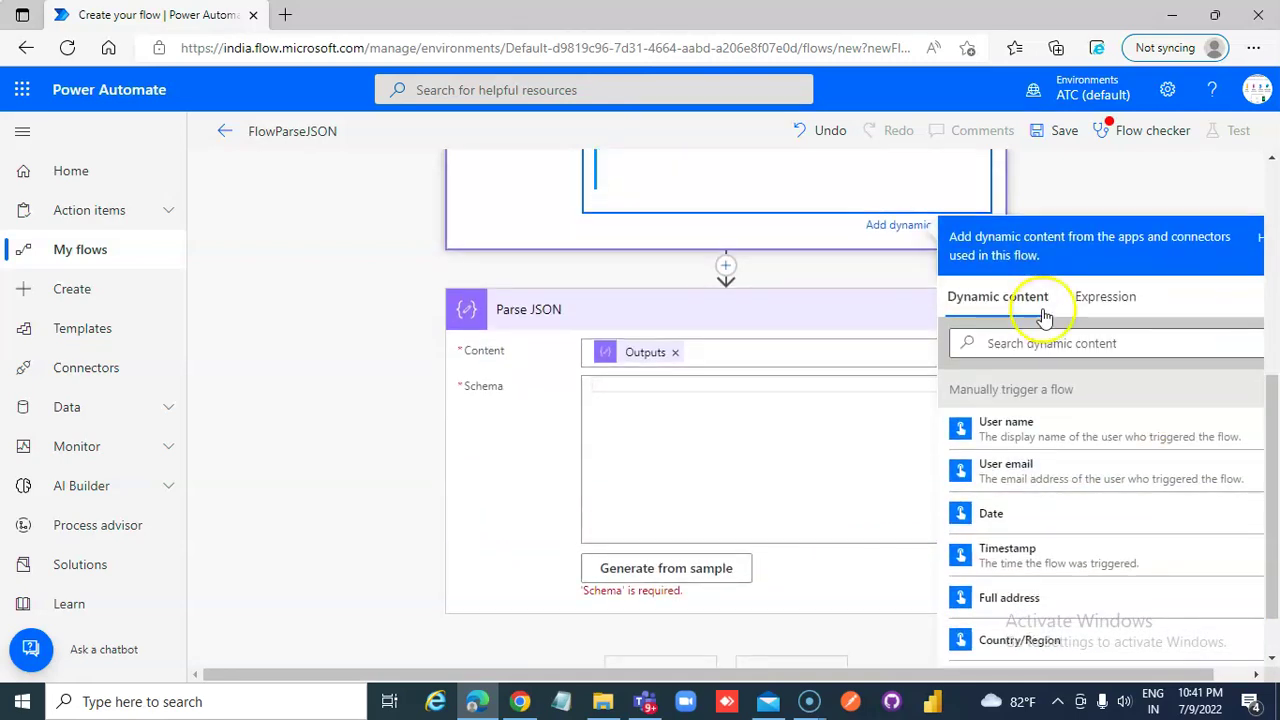
Paste the JSON as a Generate from sample payload in Parse JSON; it fails with a syntax error.
left_click(871, 409)
left_click(651, 547)
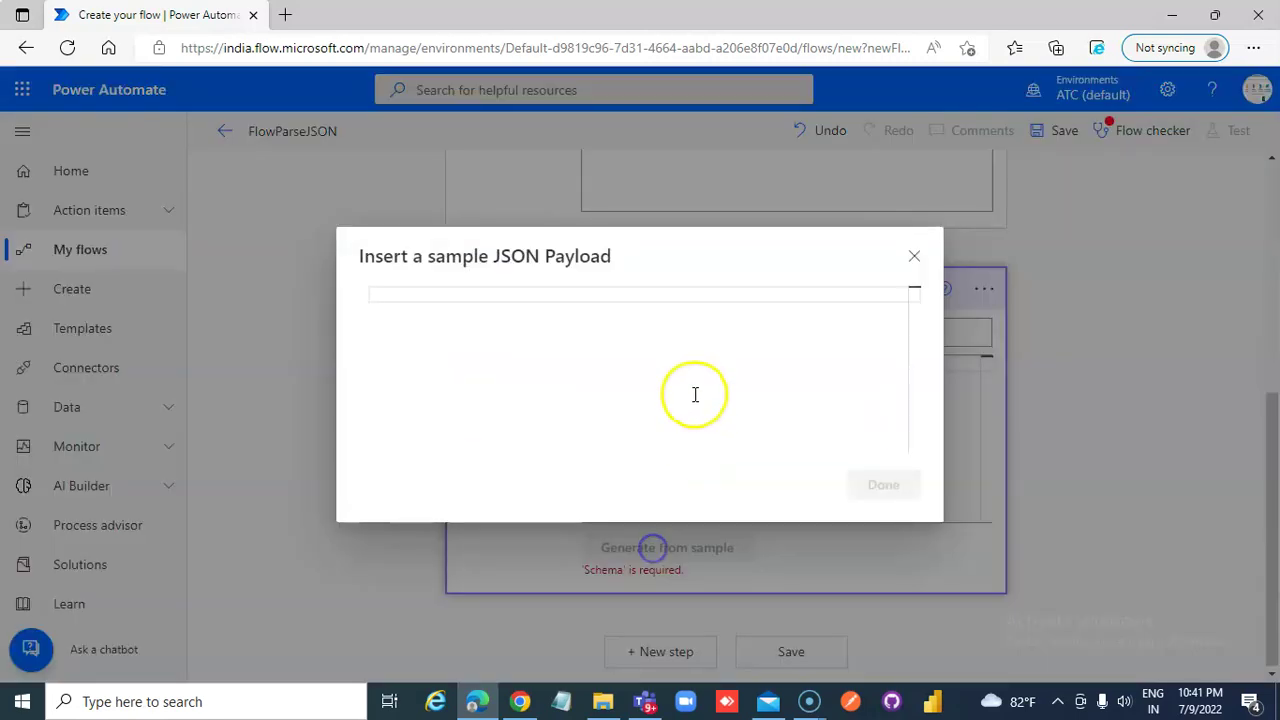
left_click(608, 293)
key("ctrl+v")
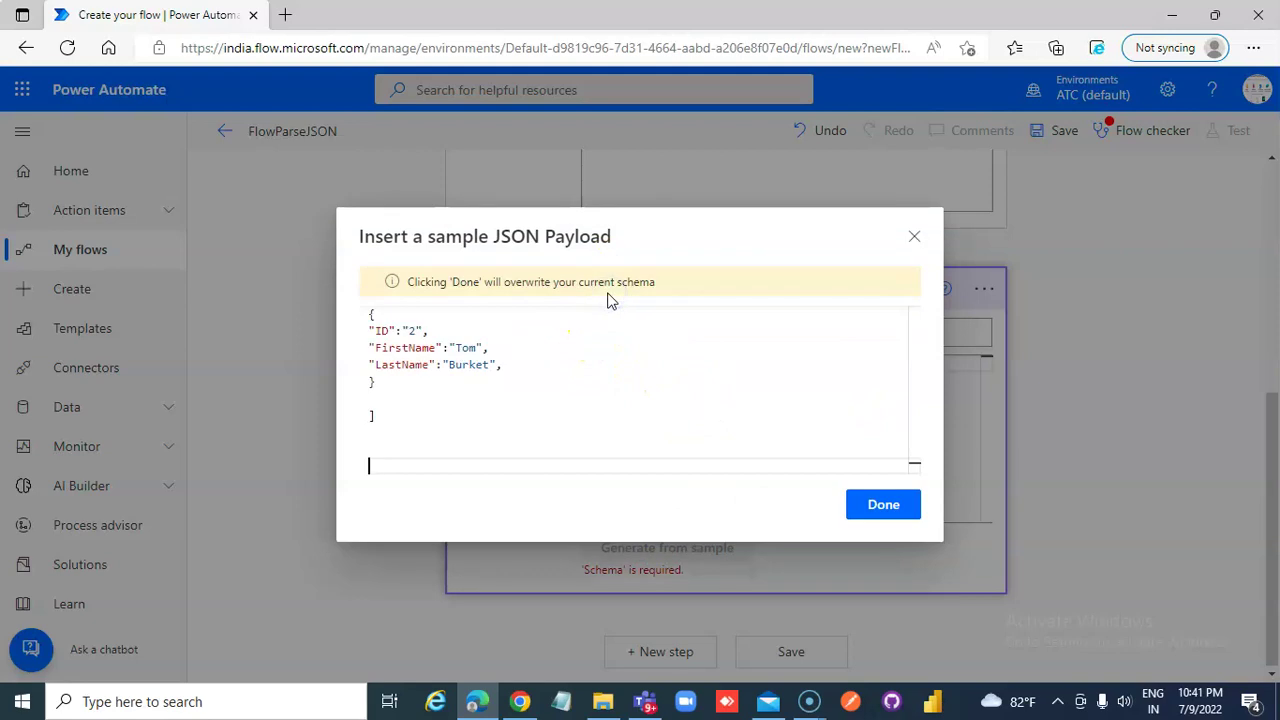
left_click(901, 517)
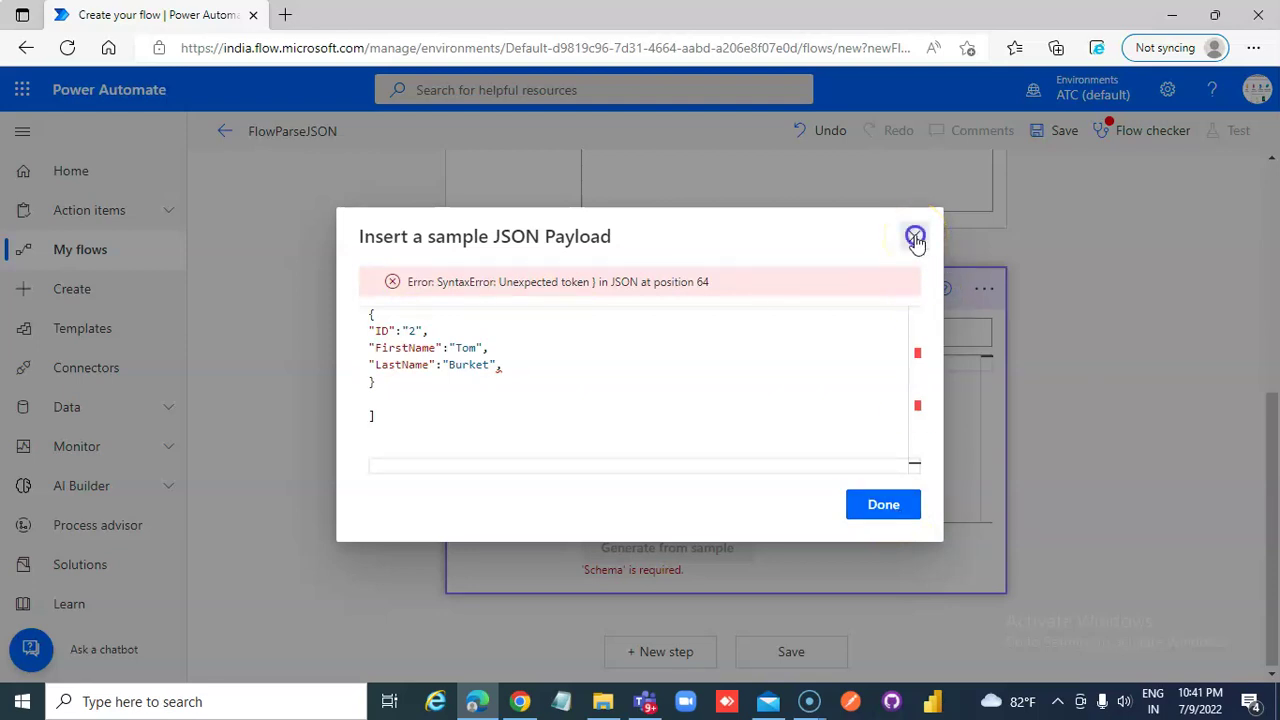
Close the sample window, delete the stray trailing comma in the Compose JSON, and copy it.
left_click(631, 366)
scroll(631, 366, "up", 1)
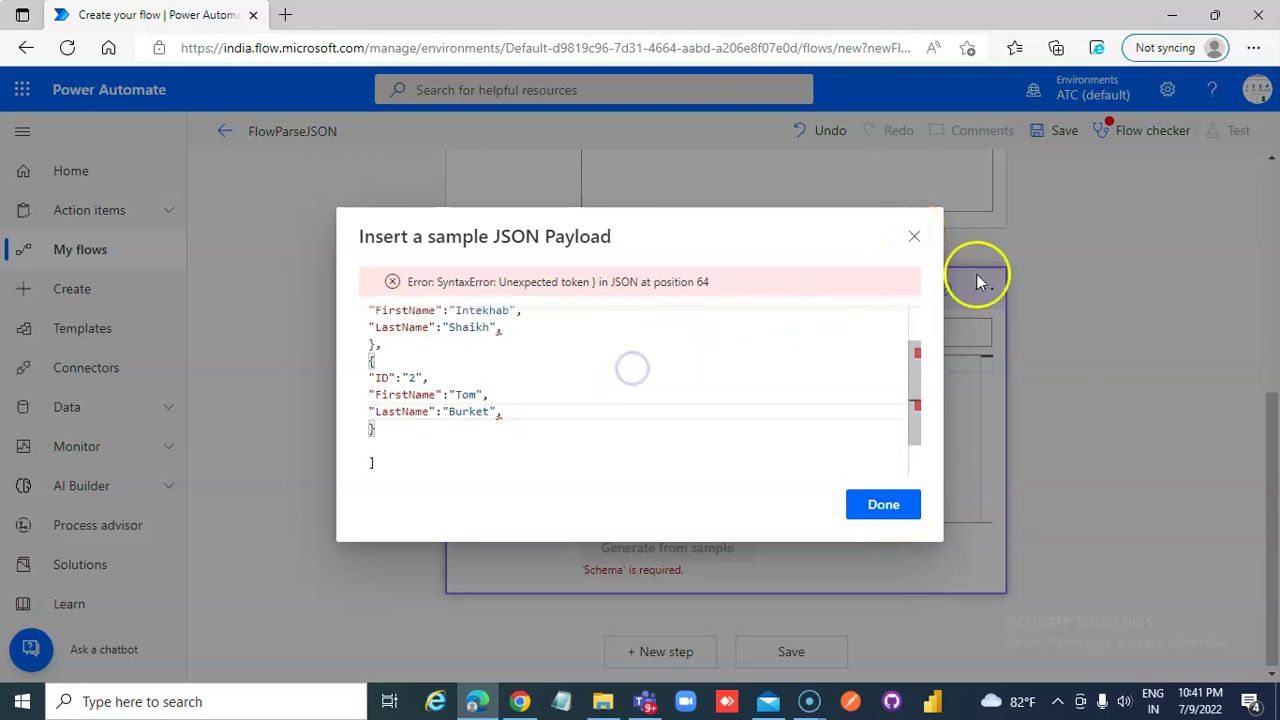
left_click(916, 237)
scroll(805, 298, "up", 3)
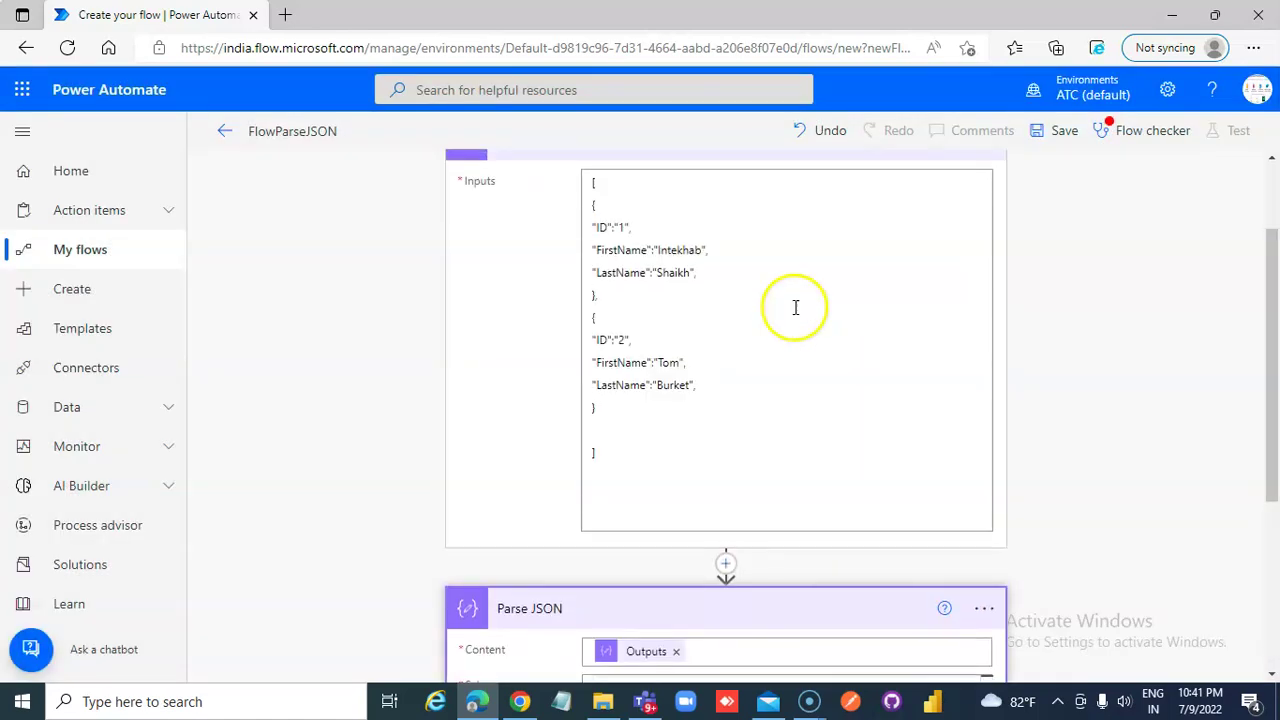
left_click(709, 384)
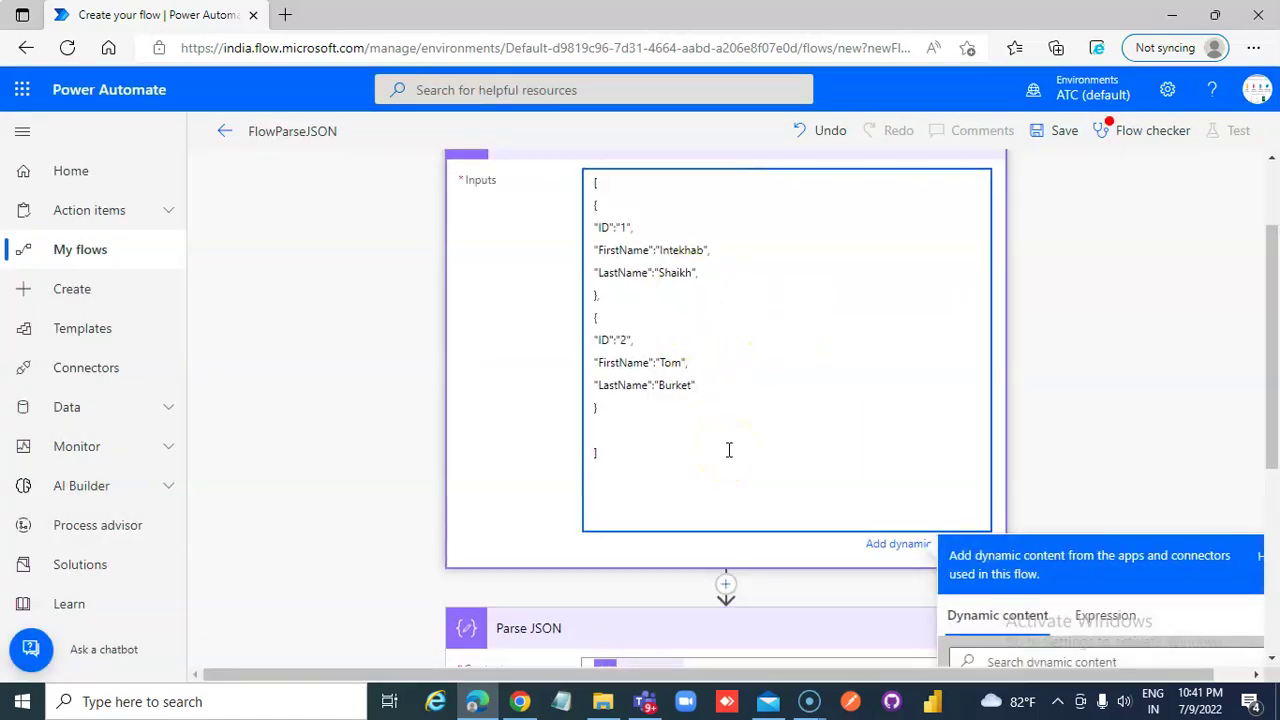
left_click(724, 270)
key("BackSpace")
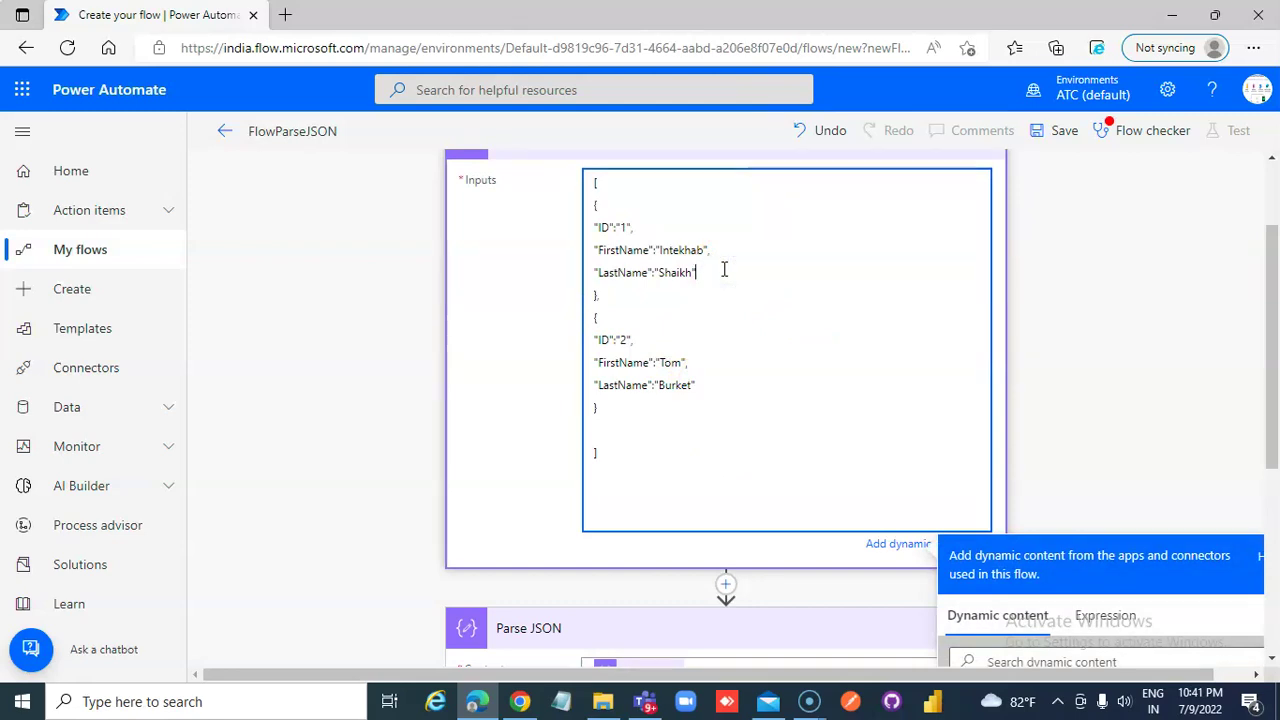
key("ctrl+a")
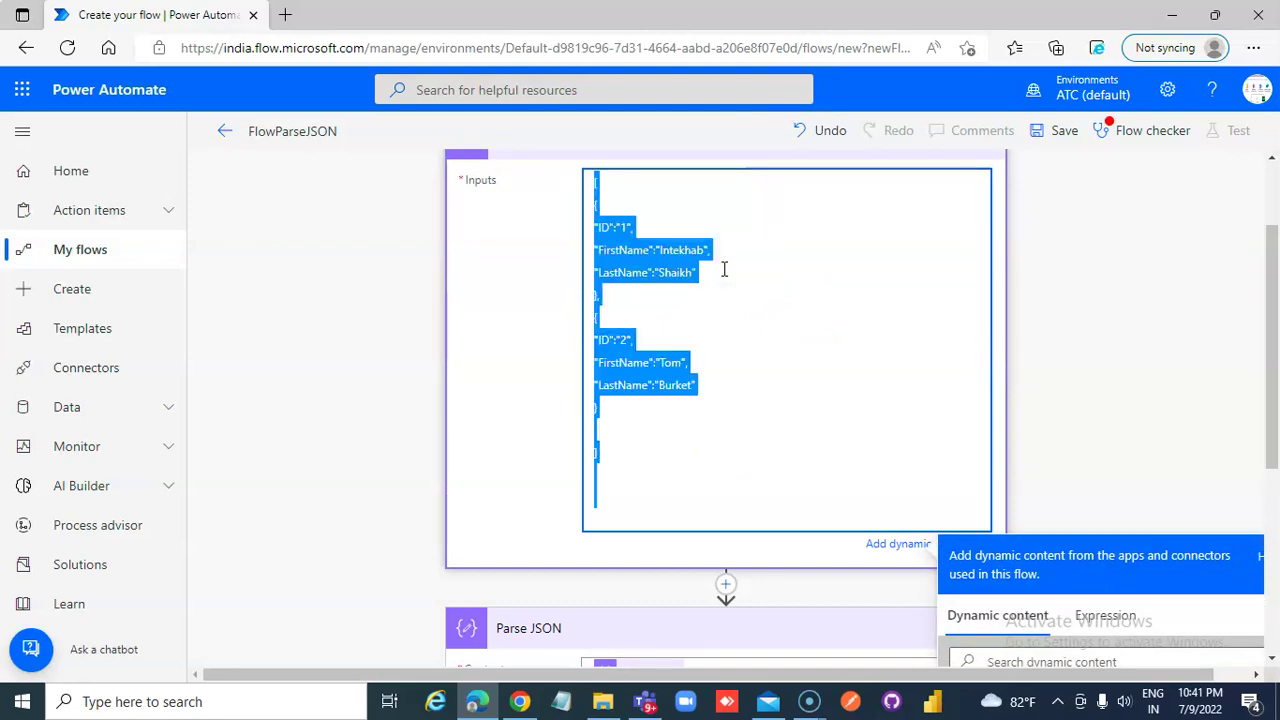
scroll(680, 600, "down", 1)
scroll(700, 500, "down", 3)
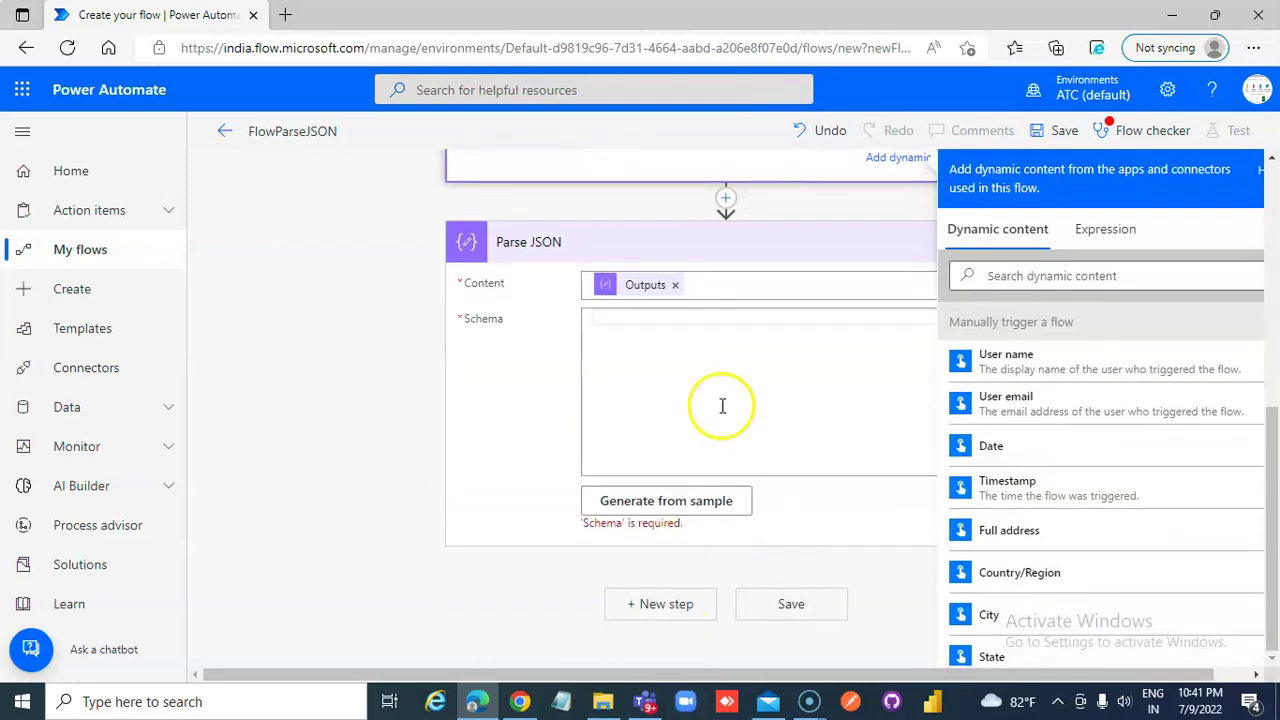
Regenerate the Parse JSON schema from the corrected sample array and review it.
left_click(675, 508)
left_click(537, 381)
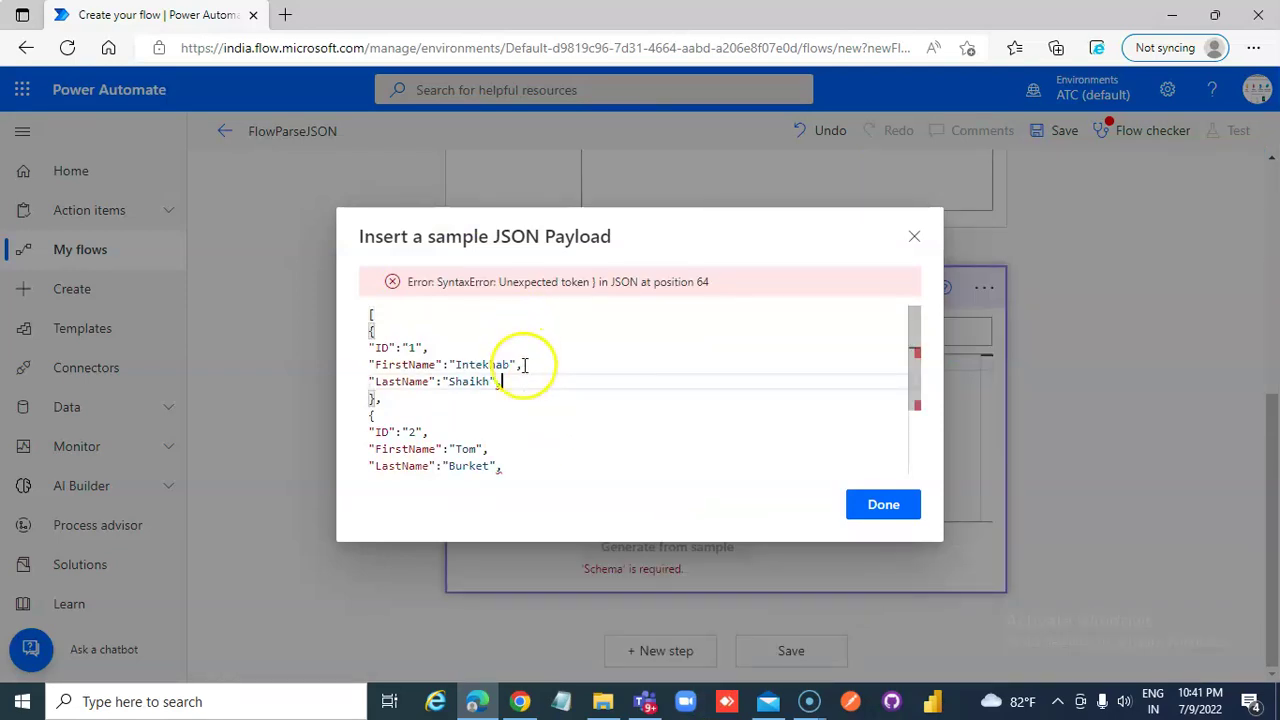
key("ctrl+a")
key("ctrl+v")
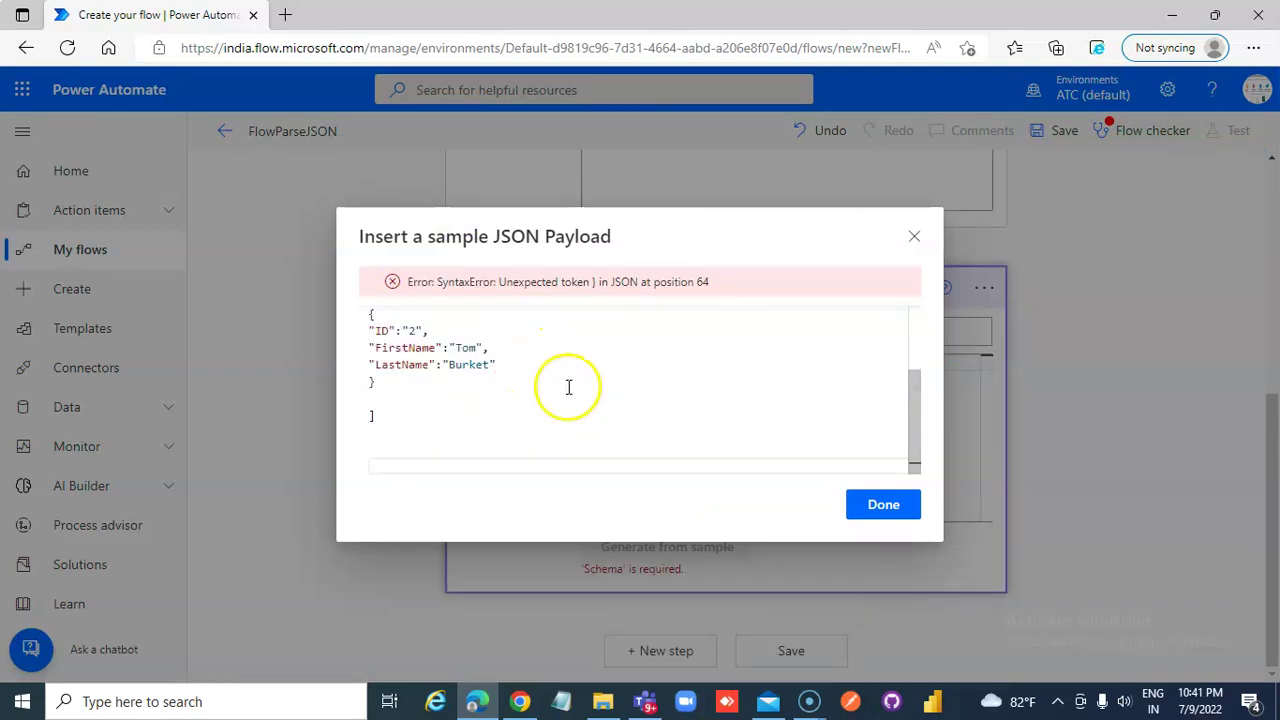
left_click(884, 504)
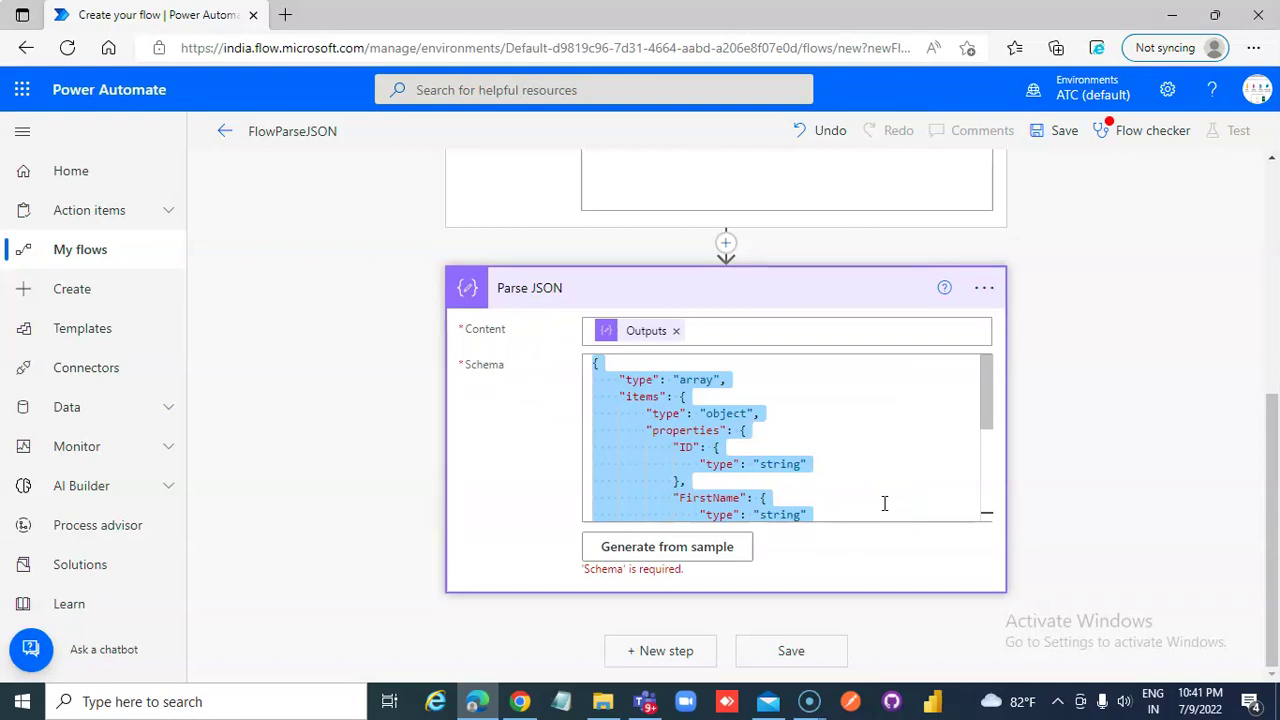
left_click(743, 463)
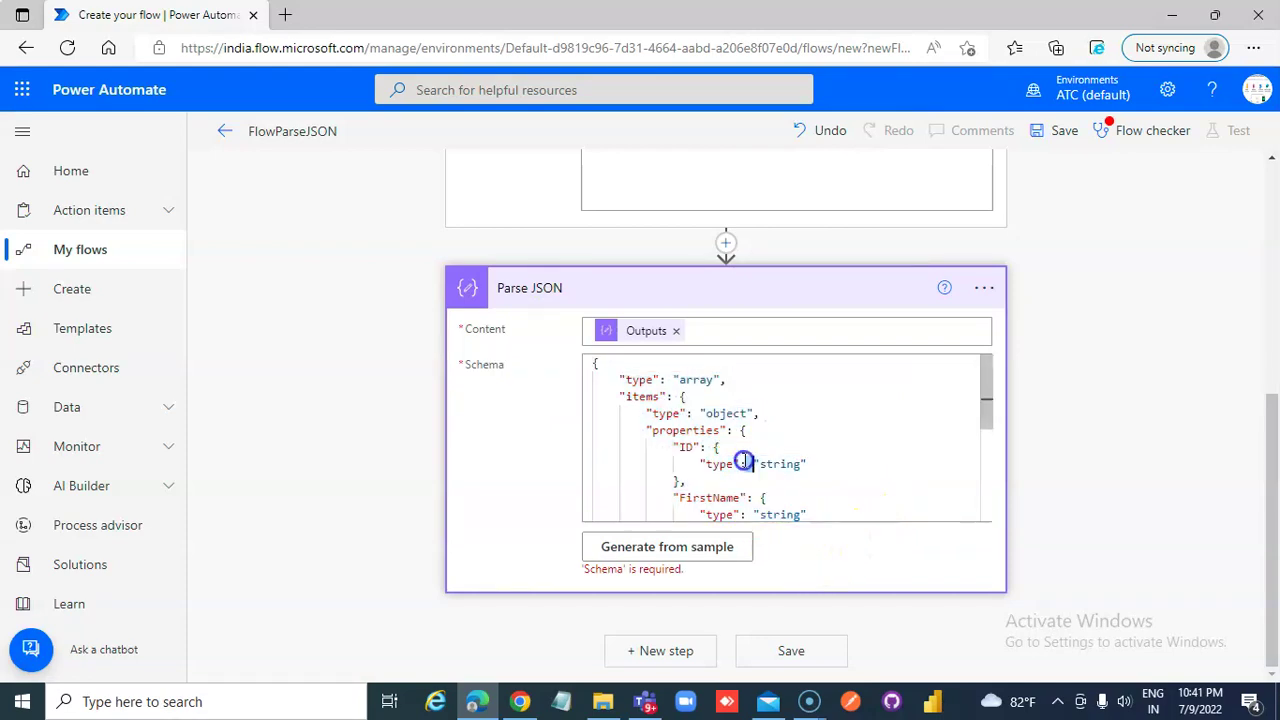
scroll(800, 457, "down", 3)
scroll(807, 470, "down", 2)
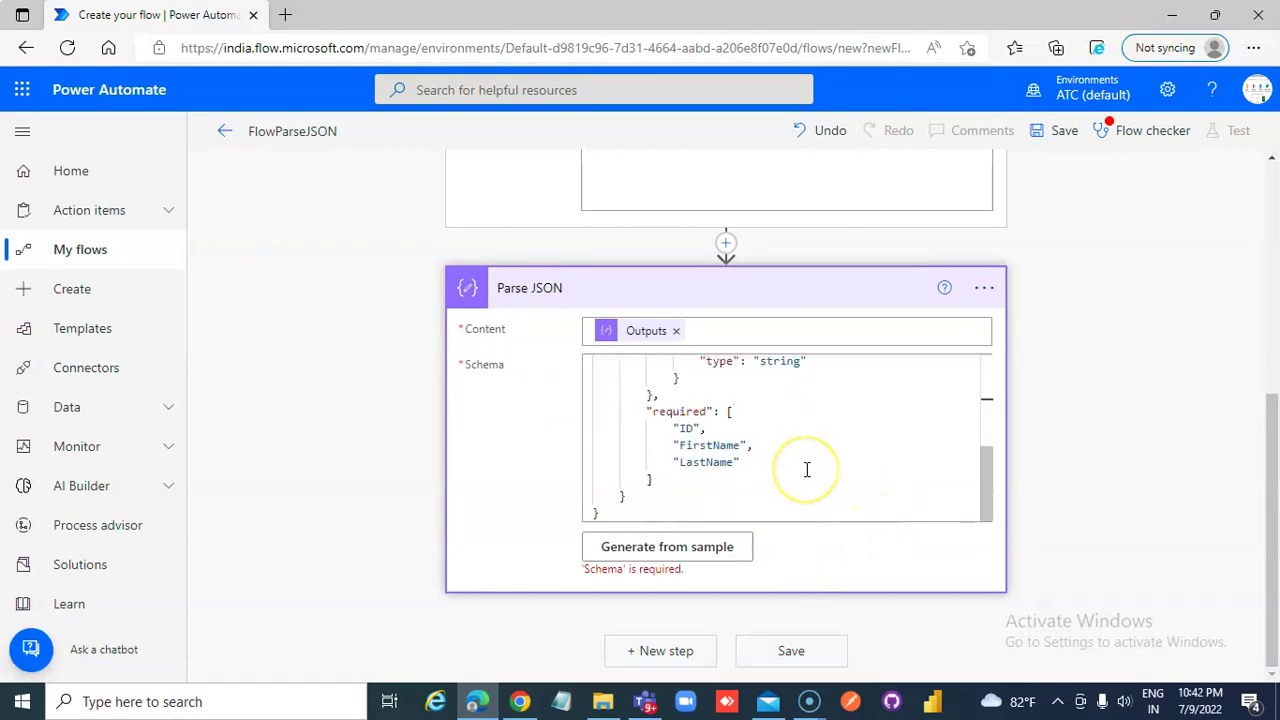
scroll(690, 443, "up", 3)
scroll(729, 466, "up", 2)
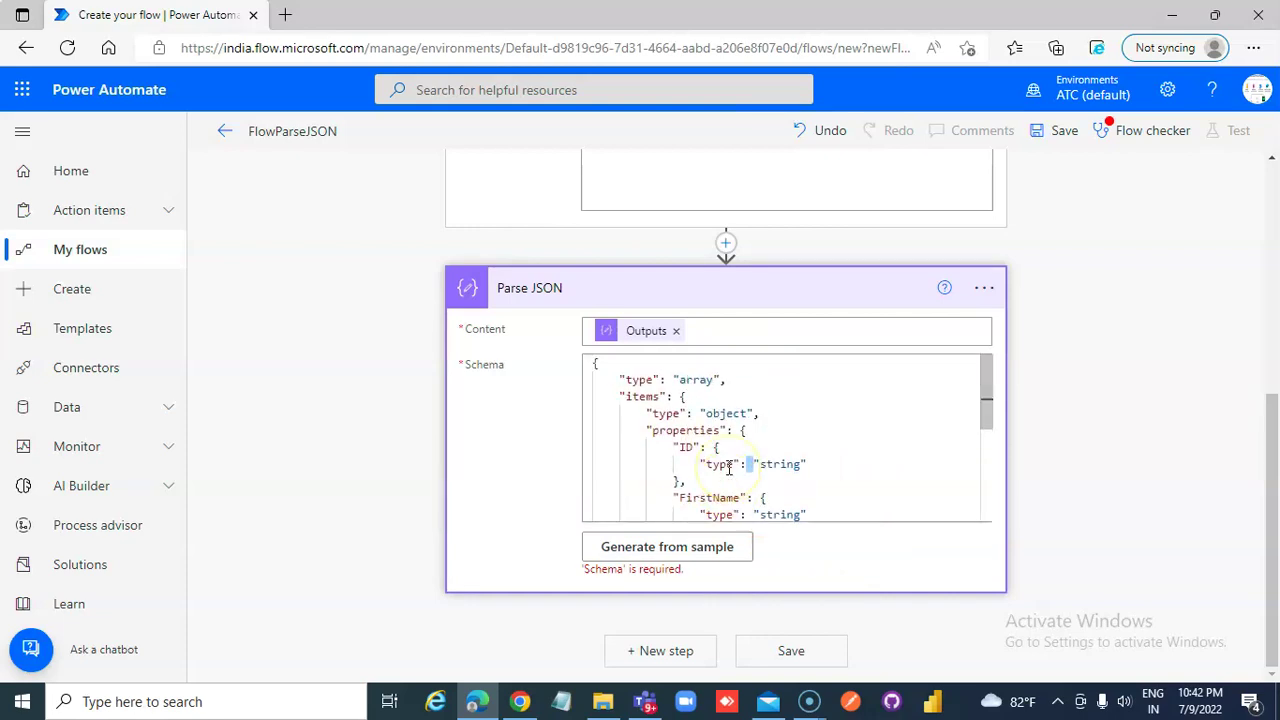
Review the Compose and Parse JSON steps, then save FlowParseJSON.
scroll(1069, 389, "up", 5)
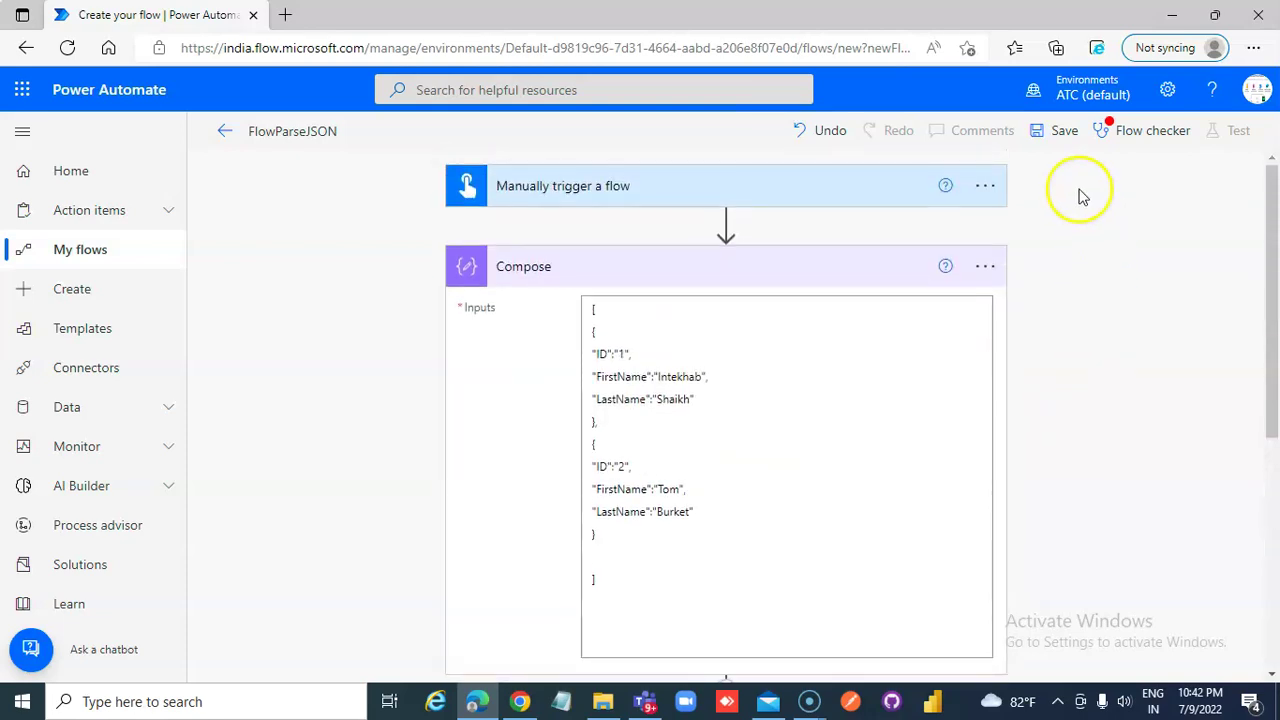
left_click(1063, 133)
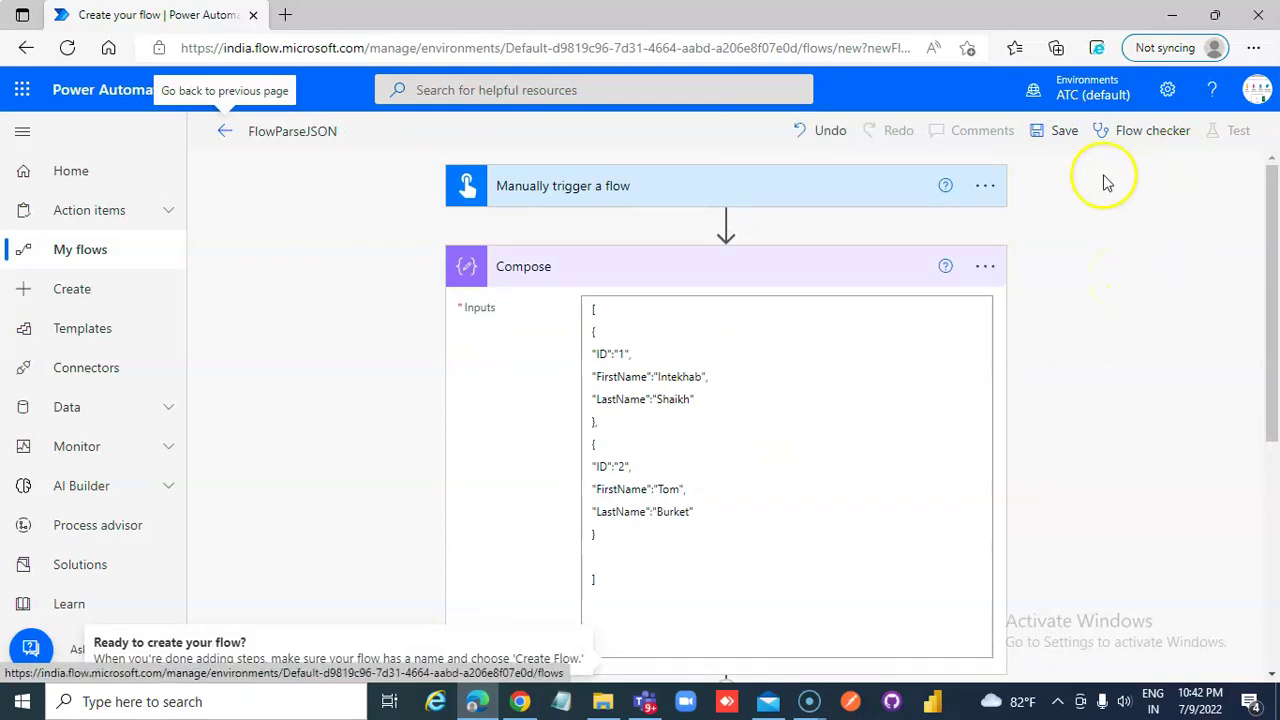
mouse_move(726, 225)
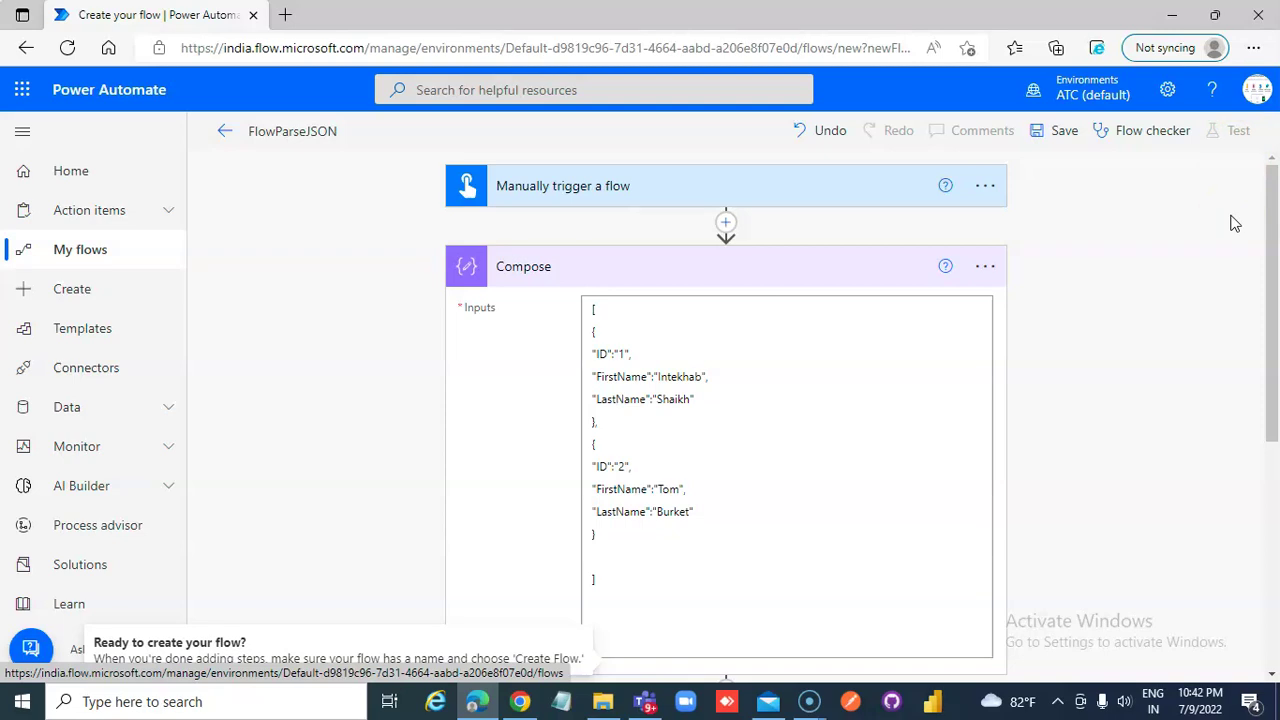
scroll(1160, 350, "down", 5)
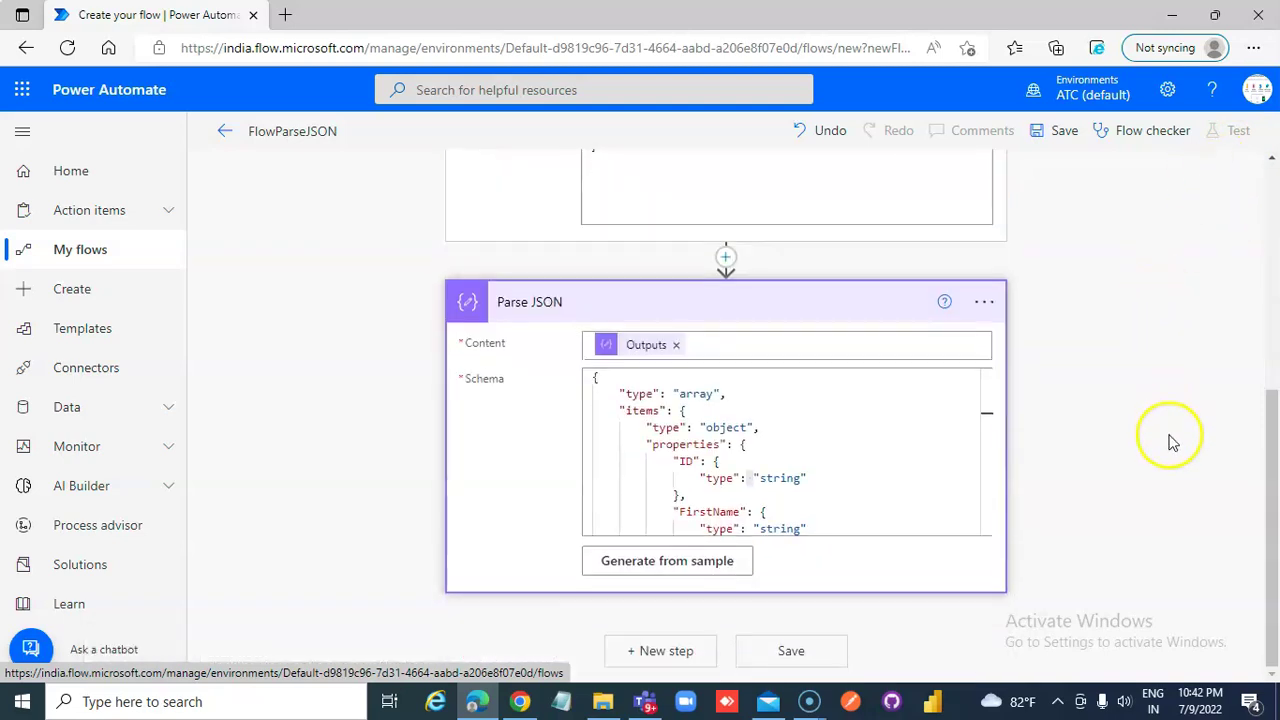
scroll(1169, 437, "up", 3)
scroll(857, 666, "down", 2)
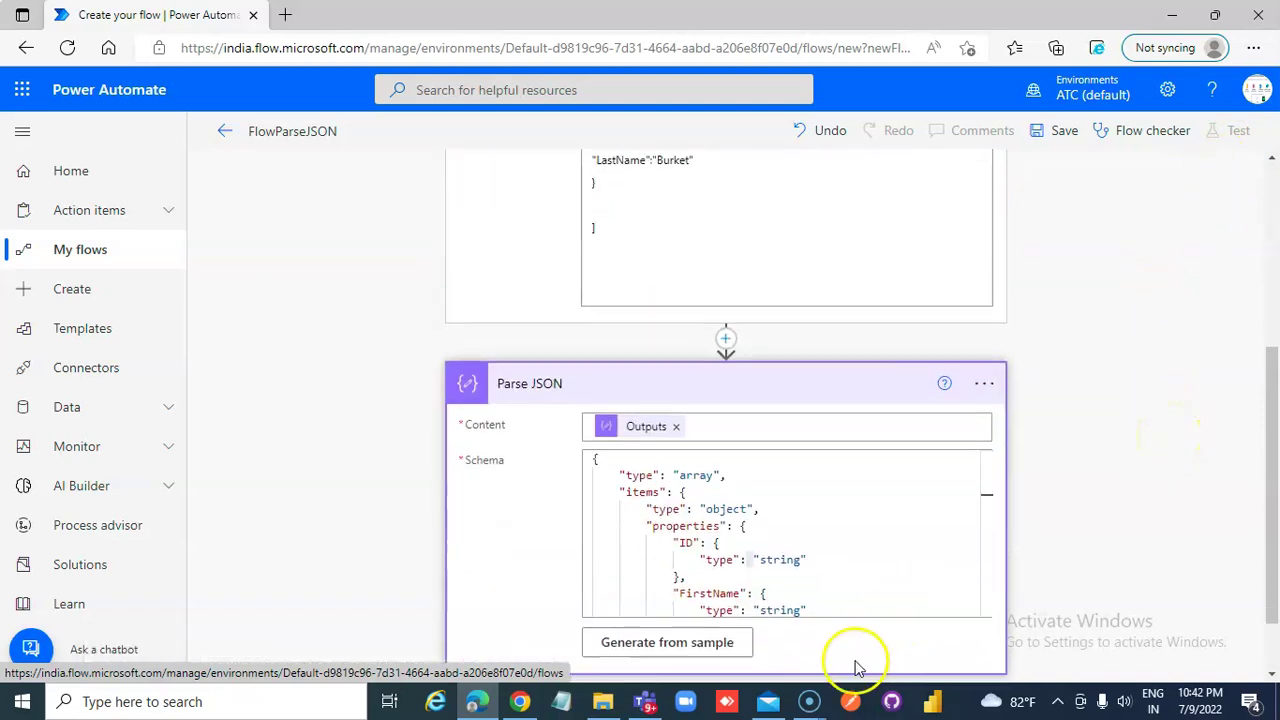
left_click(1058, 138)
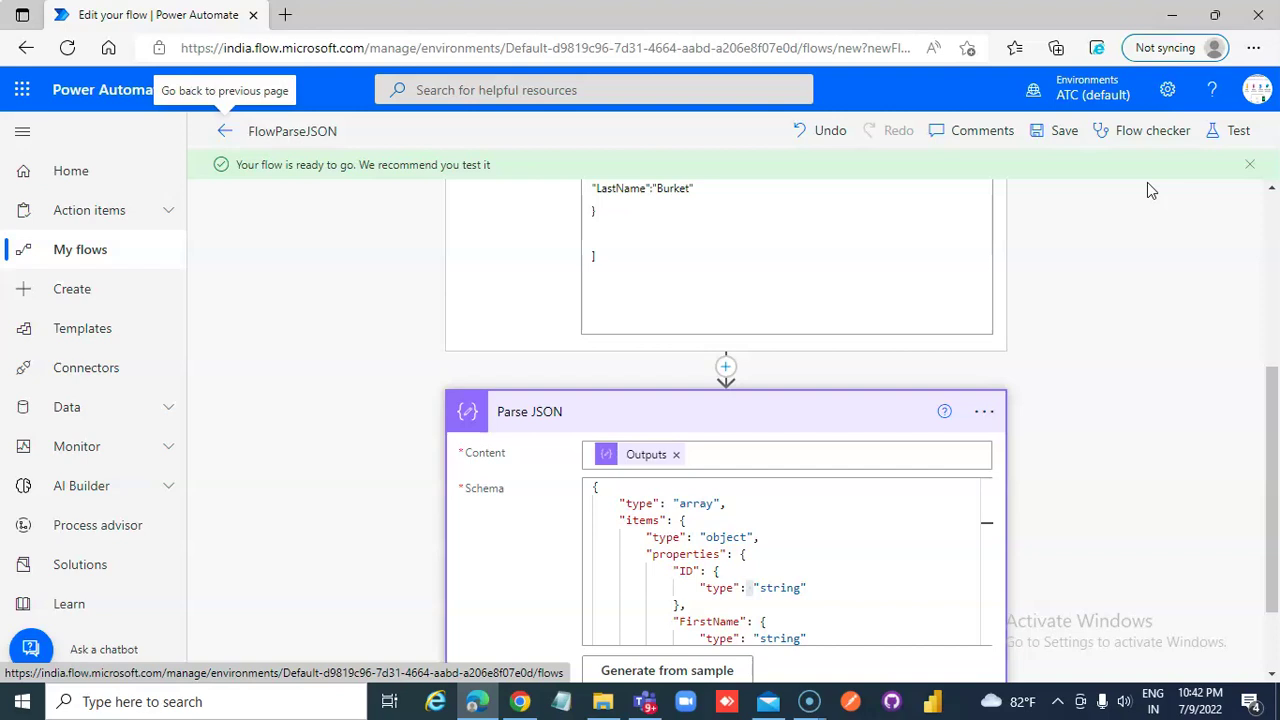
Run a manual test of FlowParseJSON and confirm the run succeeds.
left_click(1235, 135)
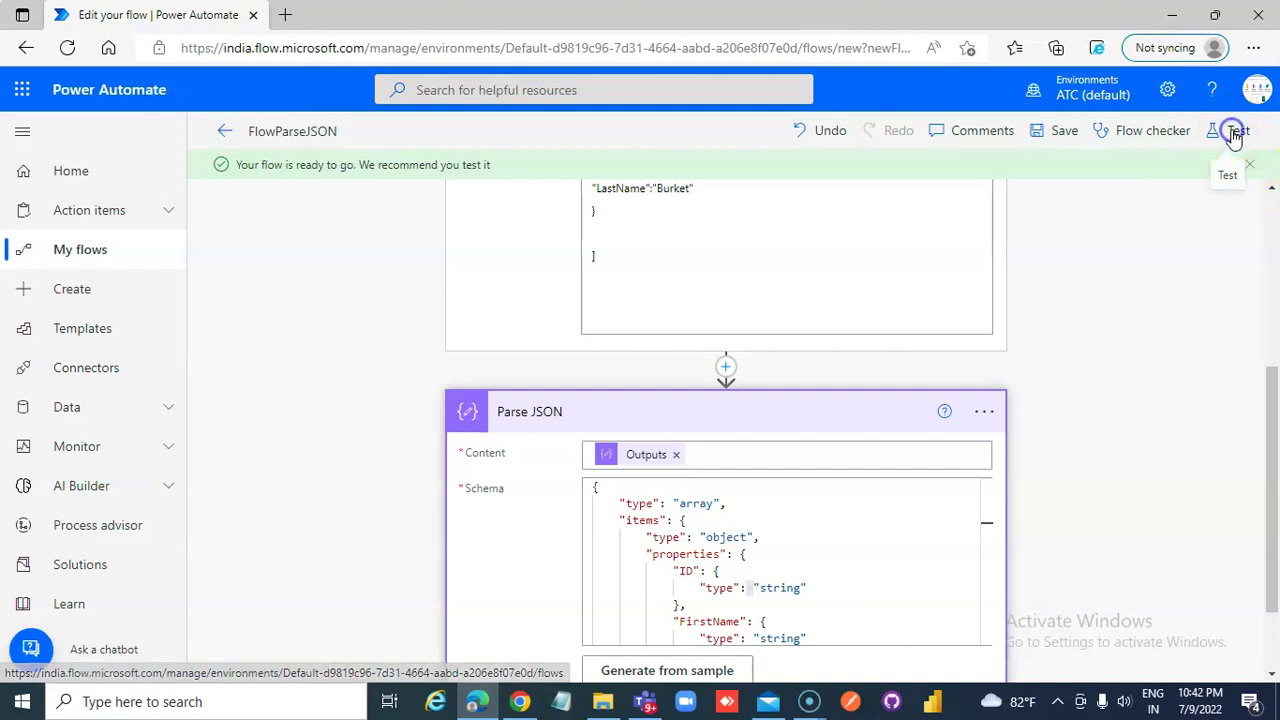
left_click(987, 176)
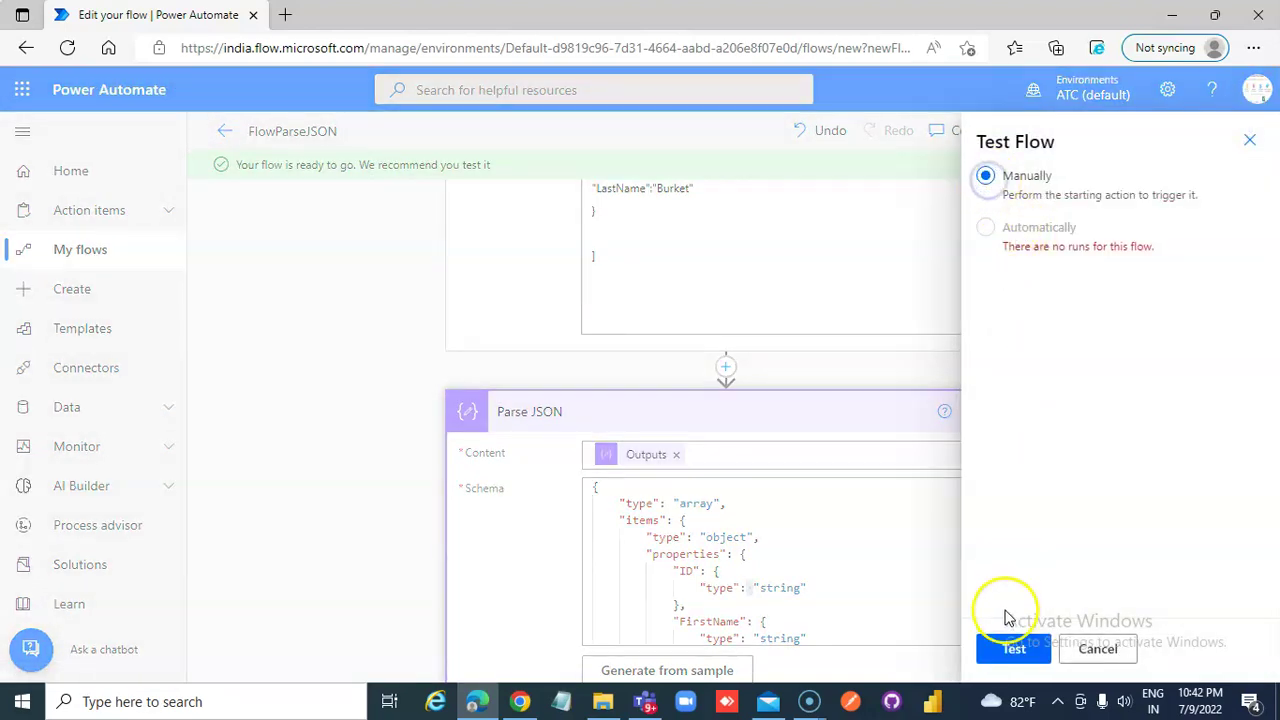
left_click(1013, 647)
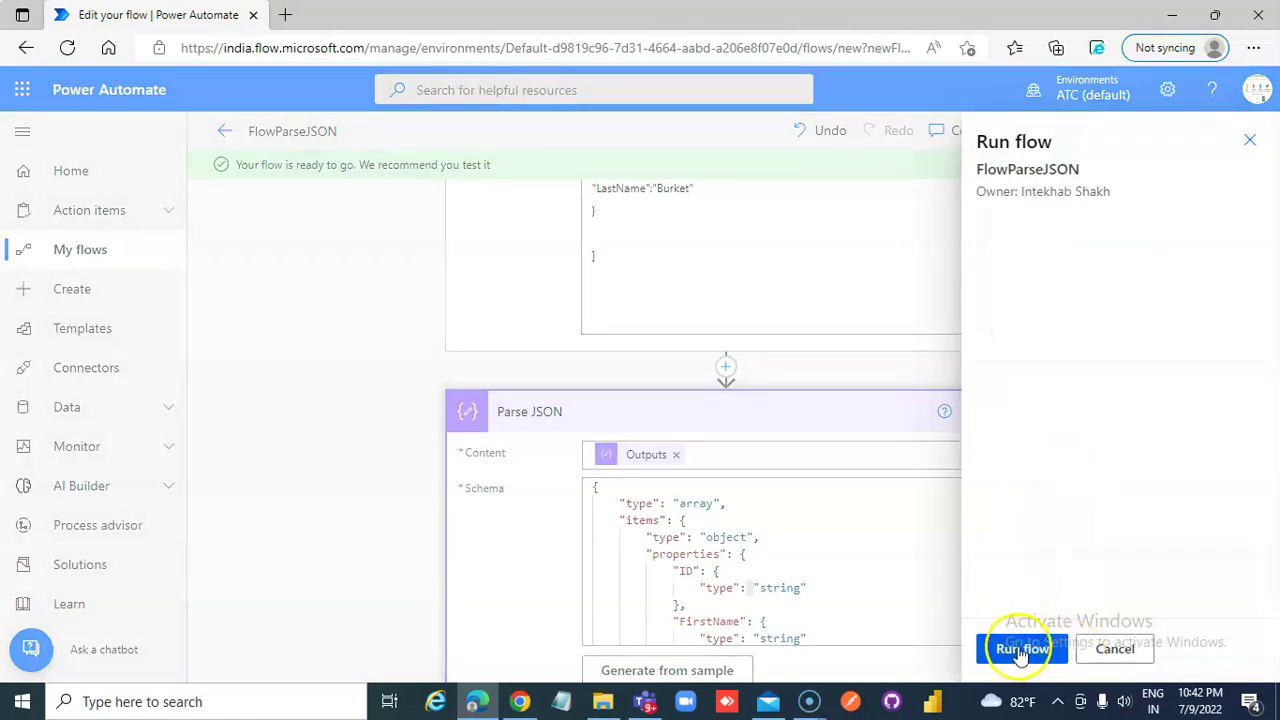
left_click(1020, 652)
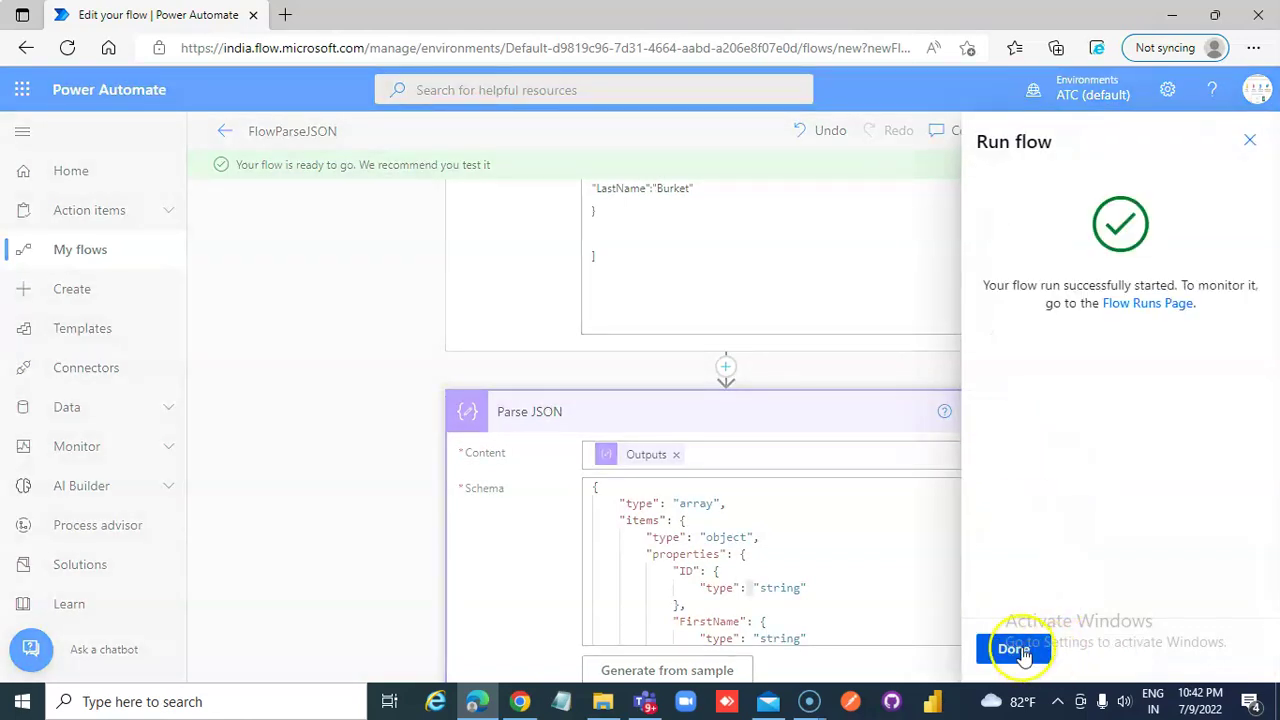
left_click(1013, 649)
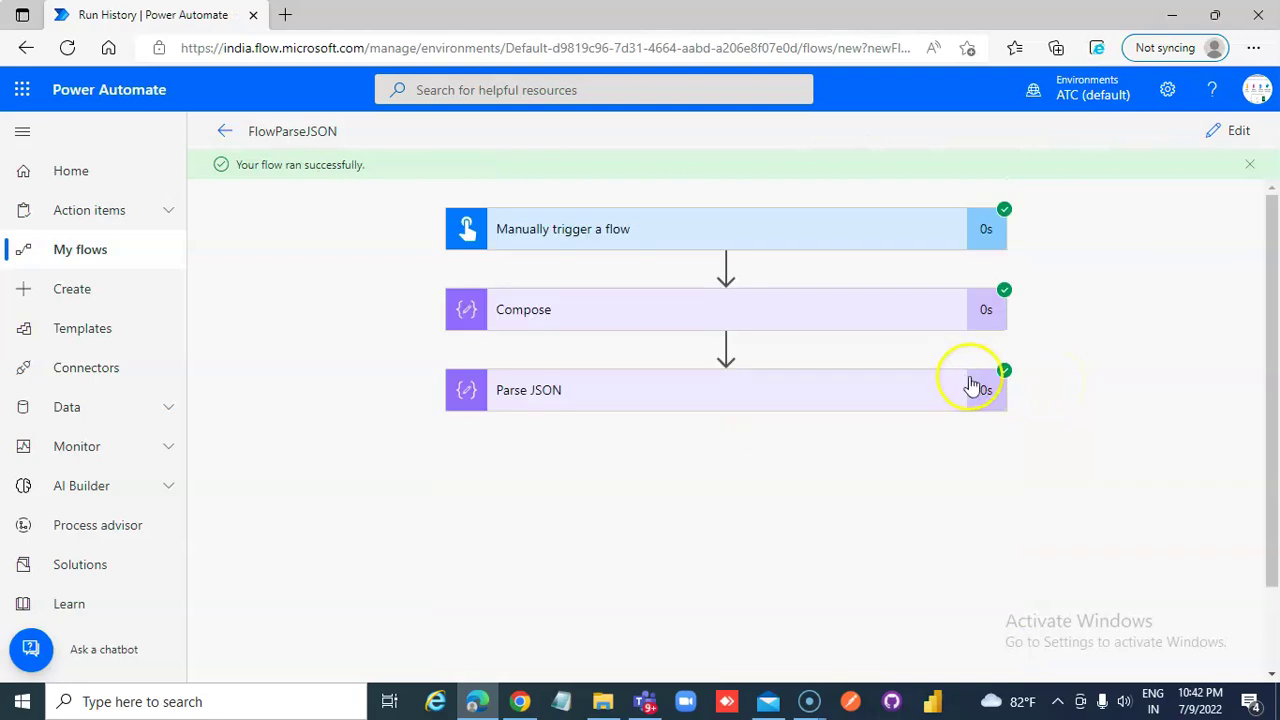
Expand the Parse JSON run step and inspect its inputs and both parsed records.
left_click(702, 400)
scroll(914, 491, "down", 3)
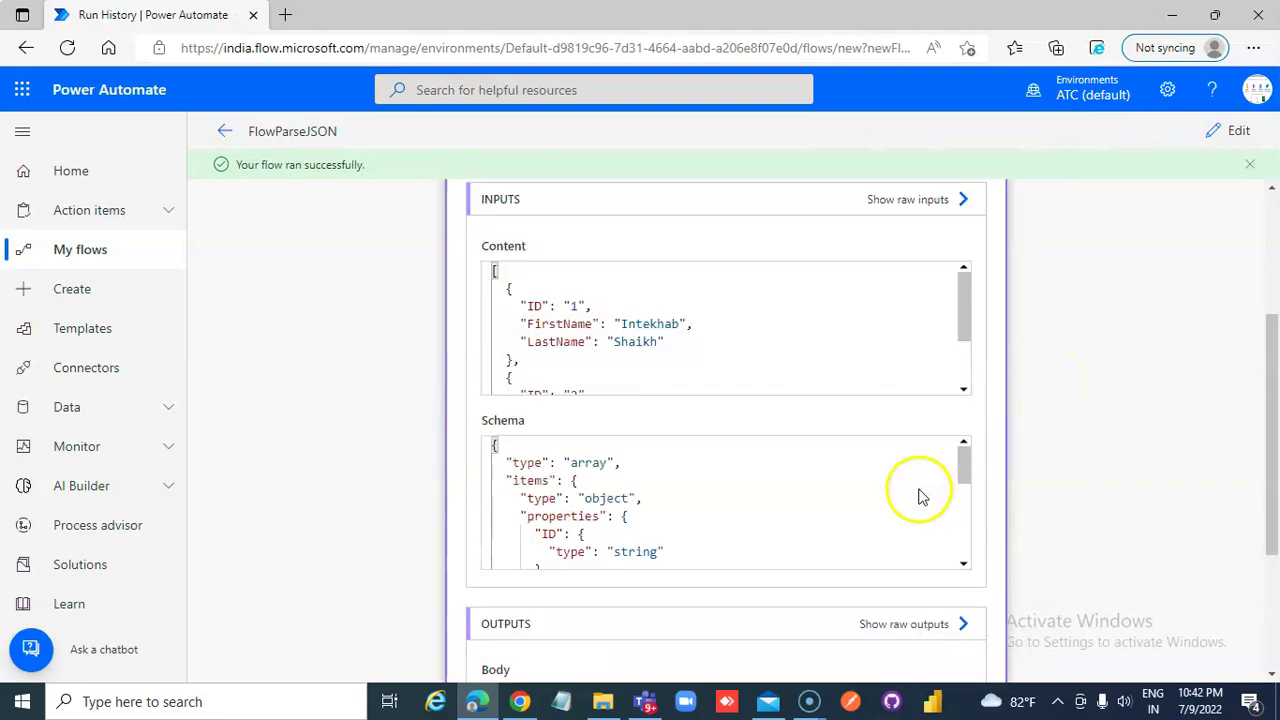
scroll(920, 486, "down", 3)
scroll(1128, 509, "down", 3)
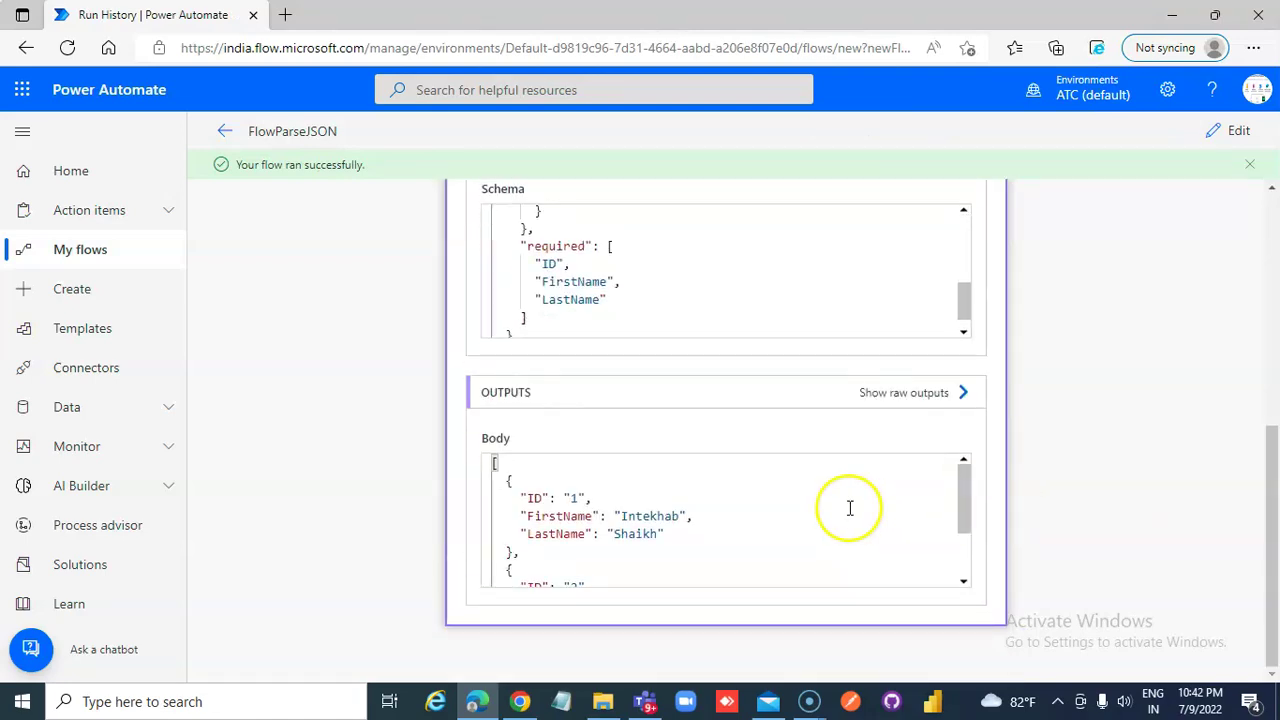
mouse_move(965, 478)
left_mouse_down()
mouse_move(967, 551)
mouse_move(981, 433)
left_mouse_up()
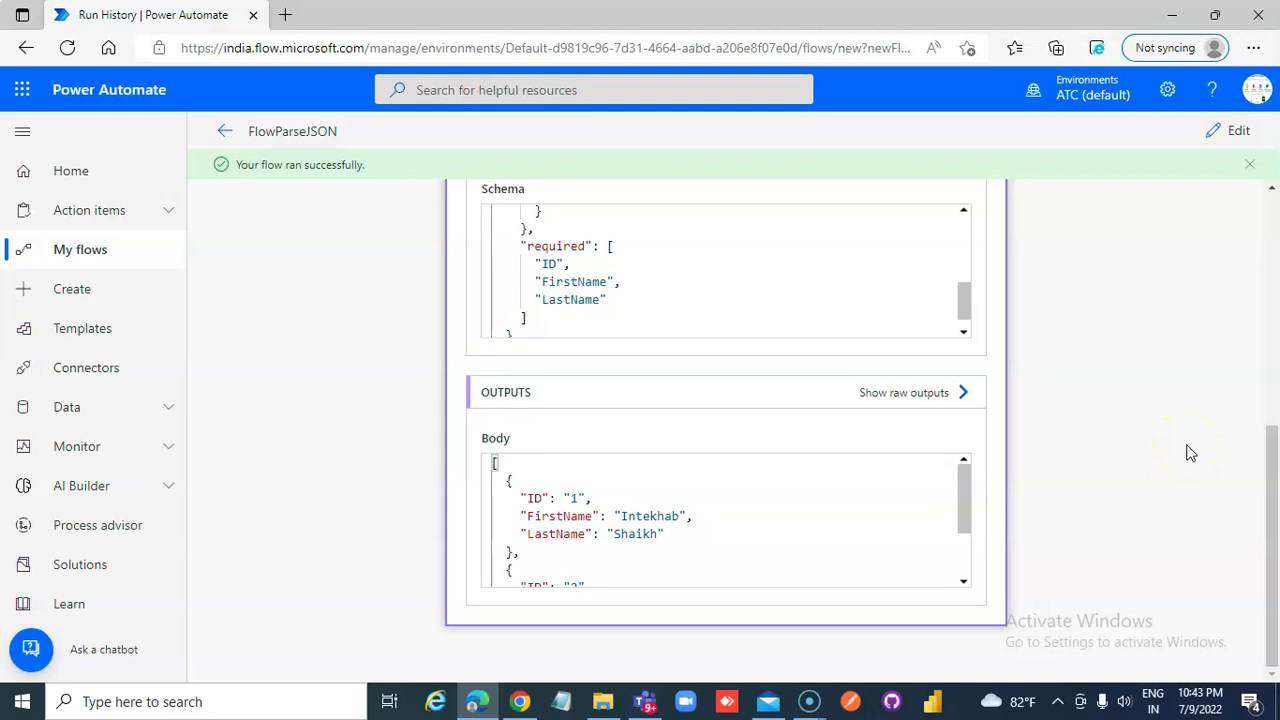
scroll(1190, 453, "up", 2)
scroll(1190, 453, "up", 2)
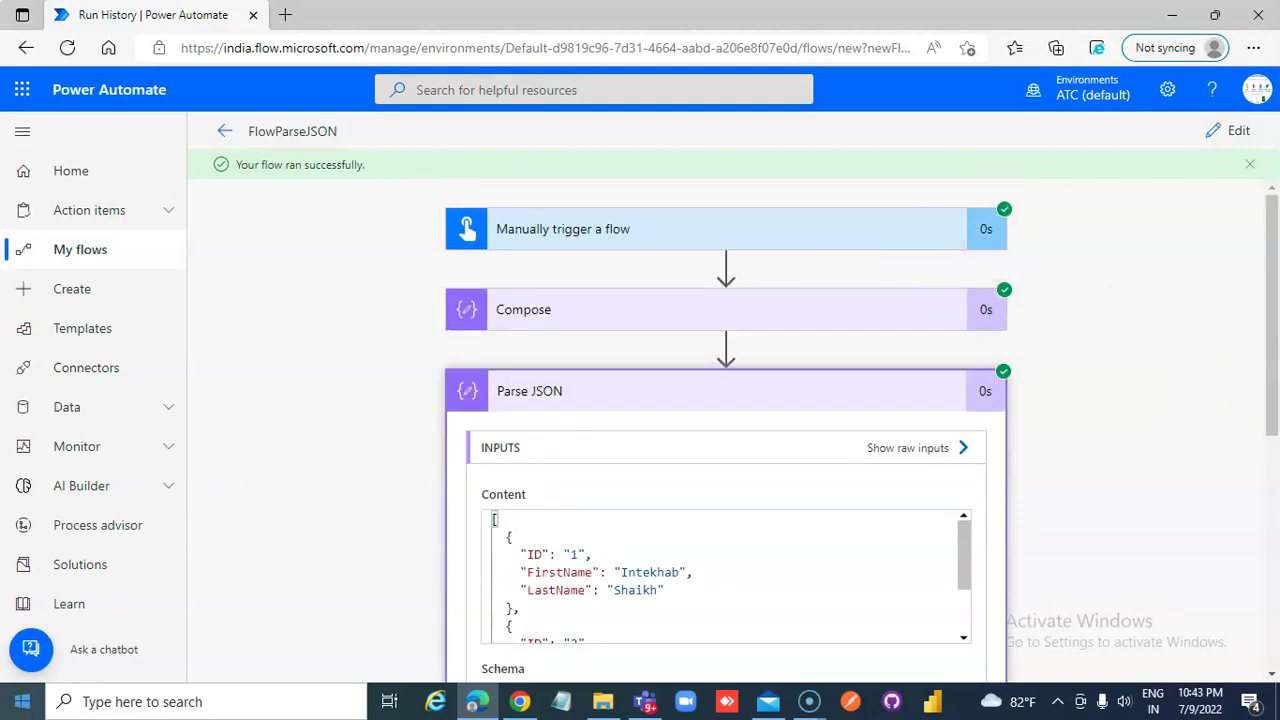
left_click(45, 682)
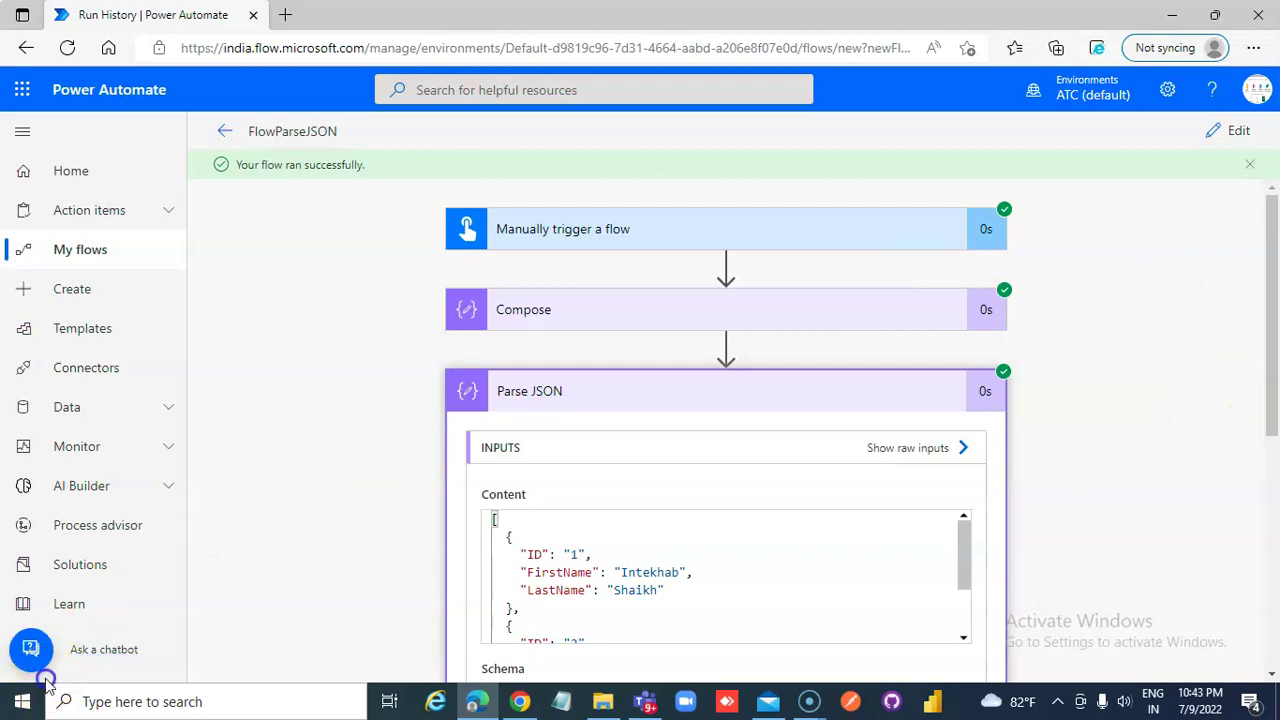